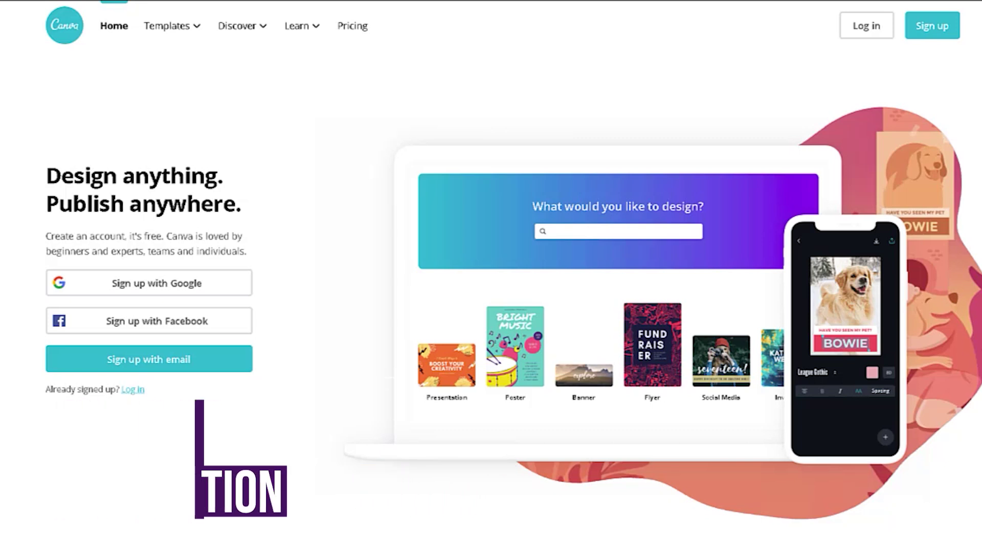
# Step: Log in to the existing account and look up the YouTube Channel Art templates by searching for "youtube banner"
pyautogui.click(192, 369)
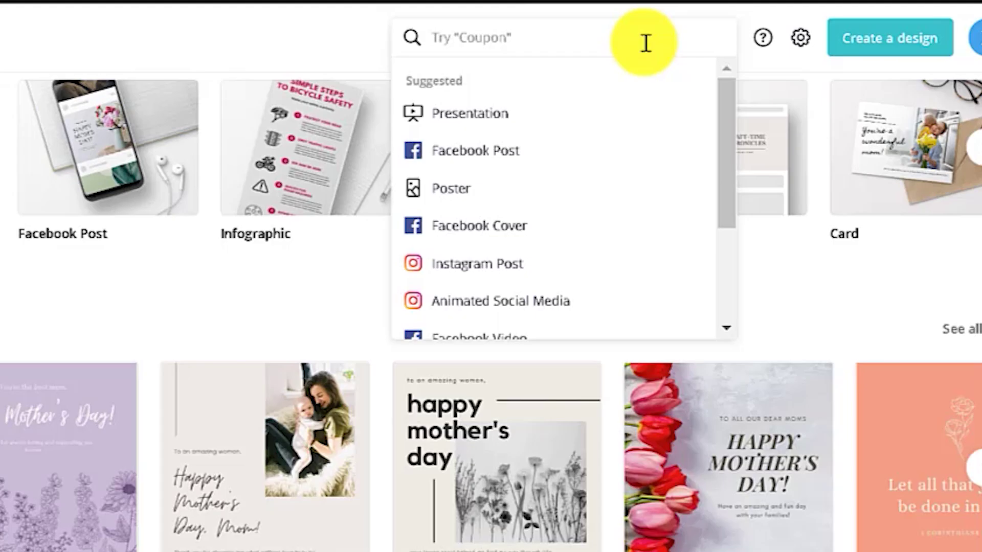
pyautogui.write('youtube banner')
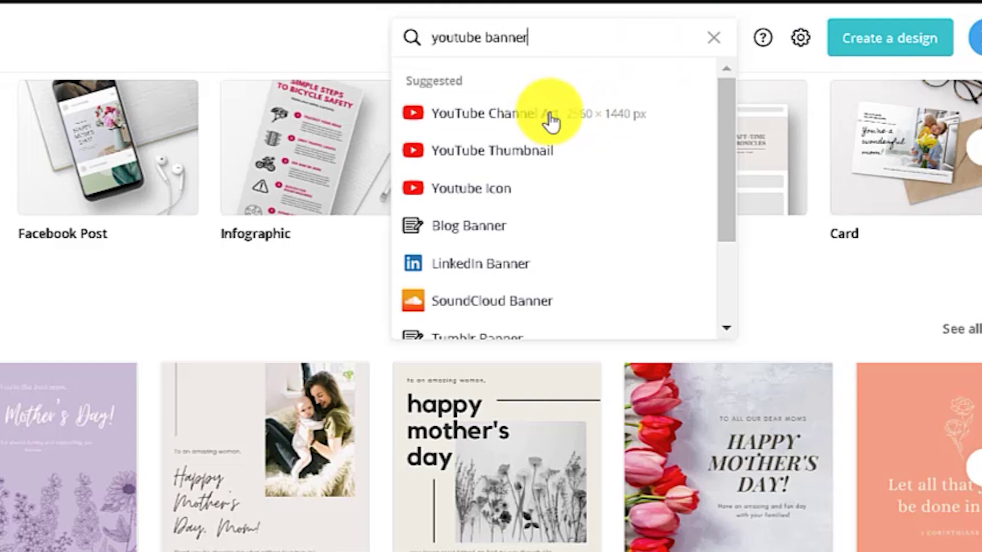
pyautogui.click(551, 122)
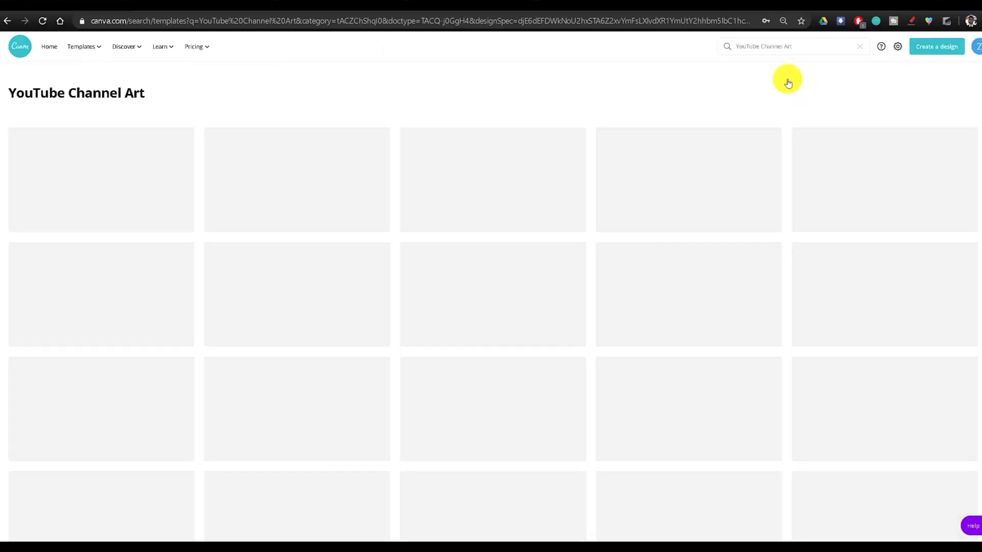
pyautogui.scroll(-1, 775, 308)
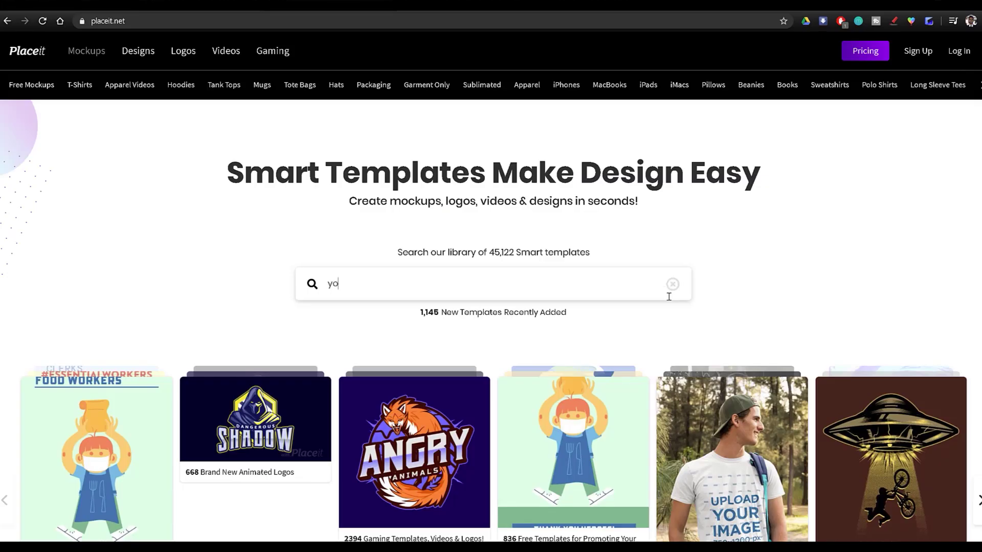
# Step: In Placeit, search the template library for "youtube banner" and browse the designs
pyautogui.write('utube')
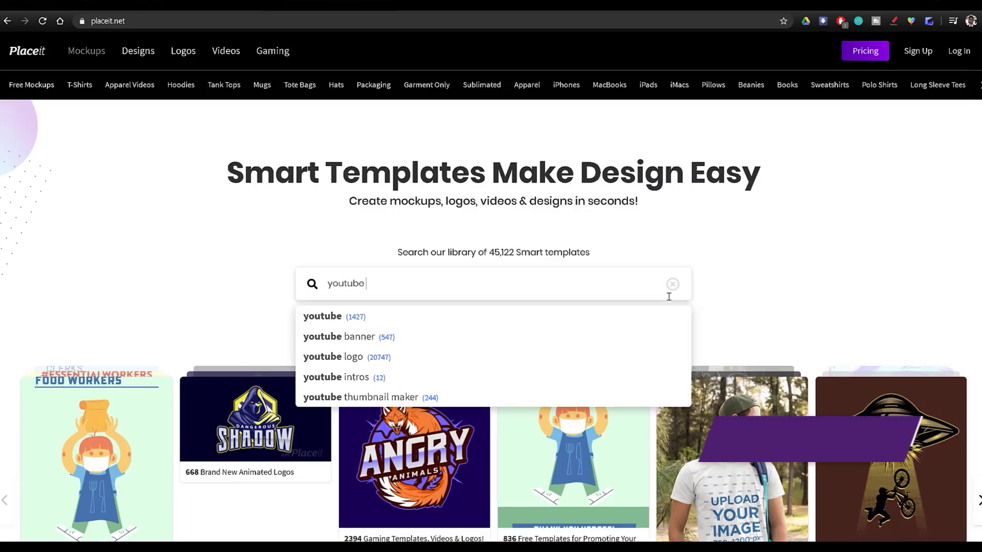
pyautogui.click(353, 336)
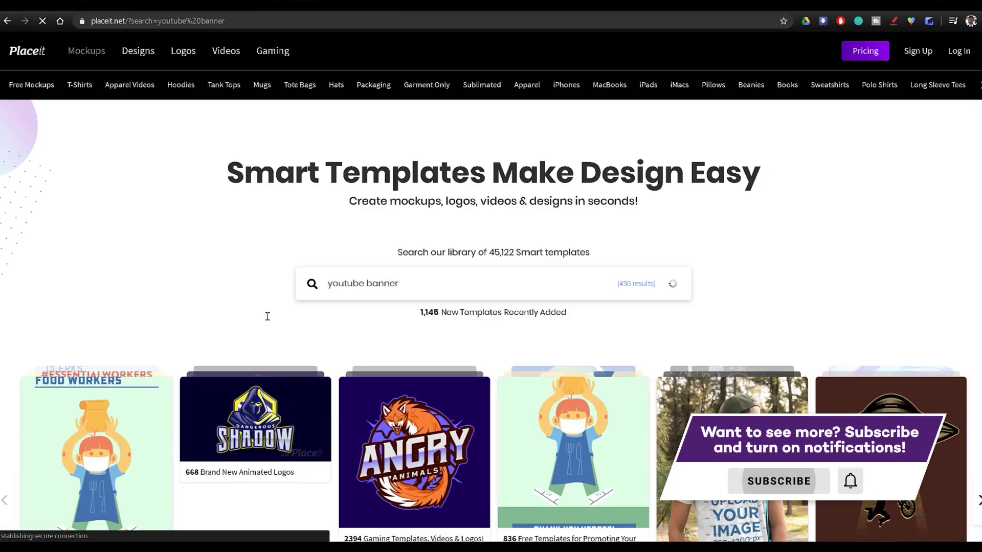
pyautogui.scroll(-4, 269, 323)
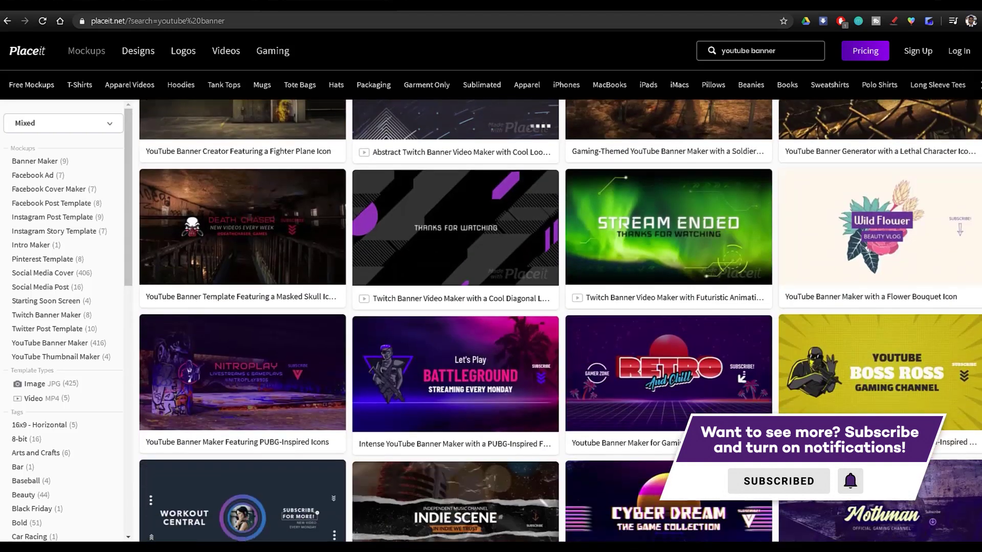
pyautogui.scroll(-1, 270, 324)
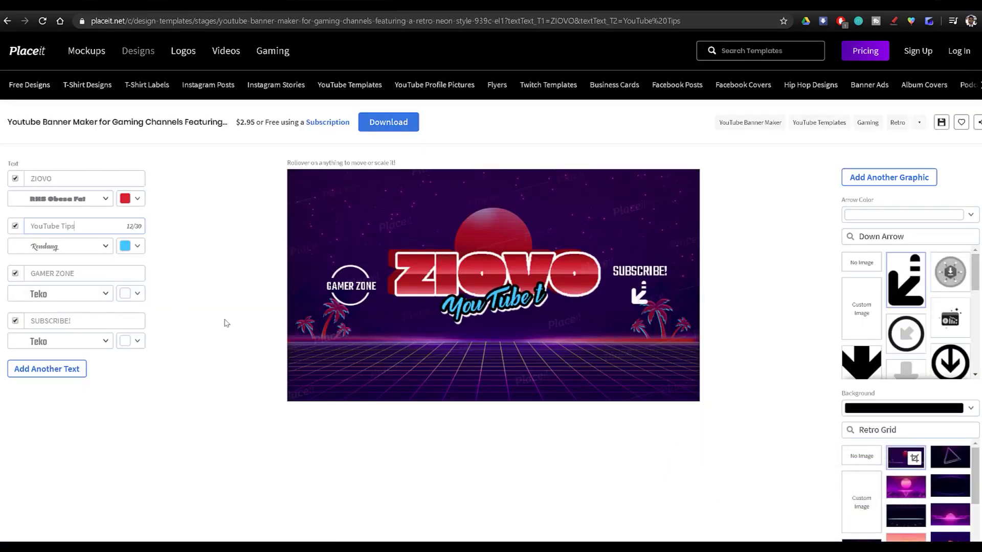
# Step: Recolour the ZIOVO title text of the retro neon gaming banner to light purple
pyautogui.click(136, 199)
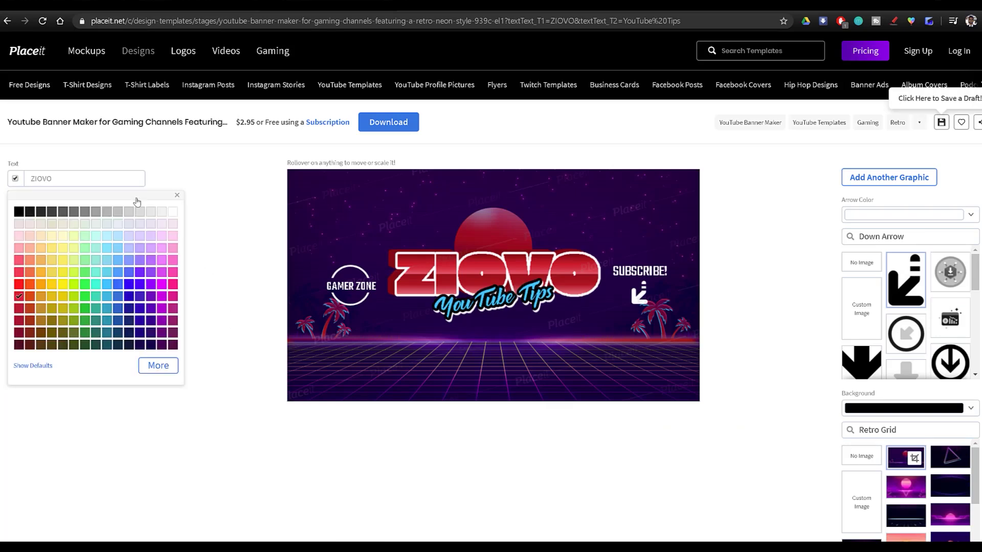
pyautogui.click(150, 236)
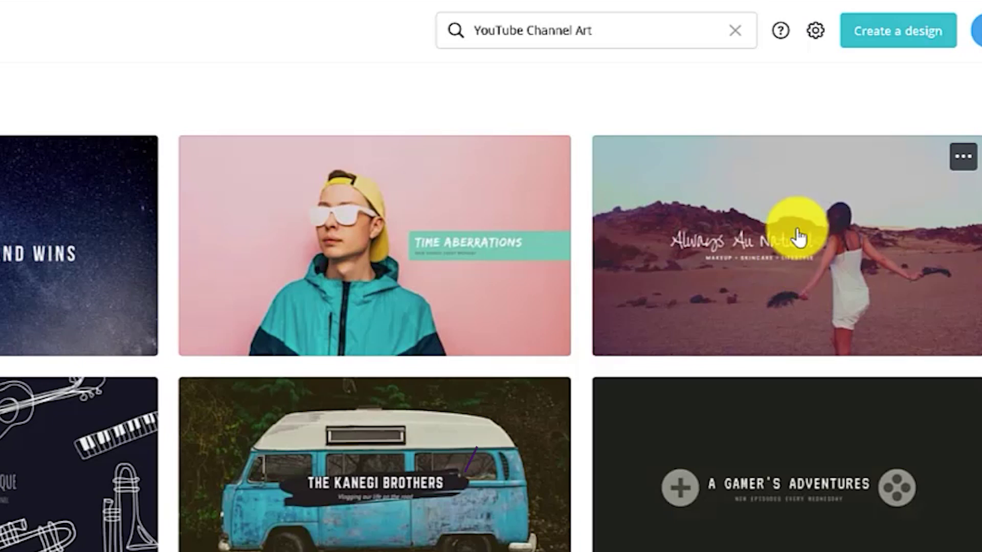
# Step: In Canva, create a blank custom design of 2560 × 1440 px and open its uploaded images
pyautogui.click(905, 32)
pyautogui.click(761, 123)
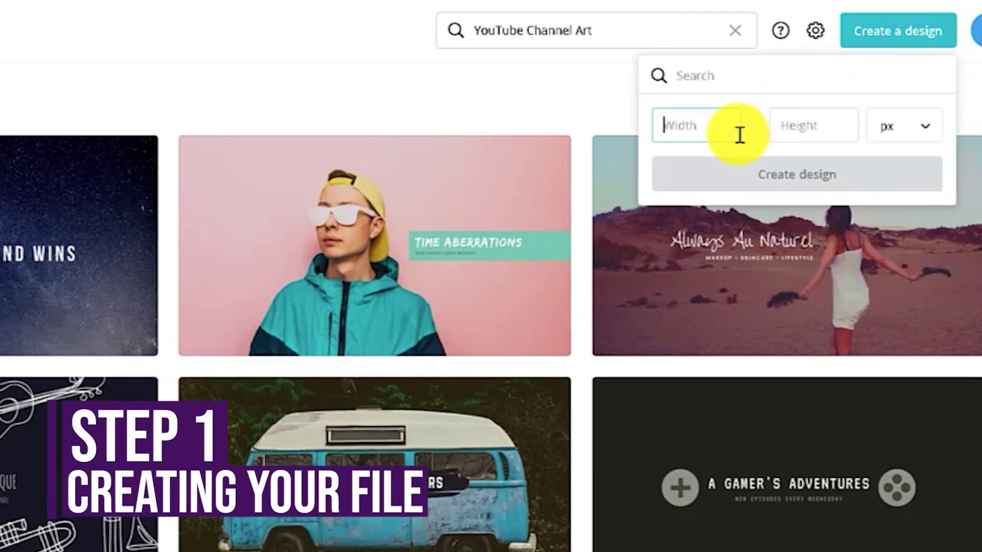
pyautogui.write('2560')
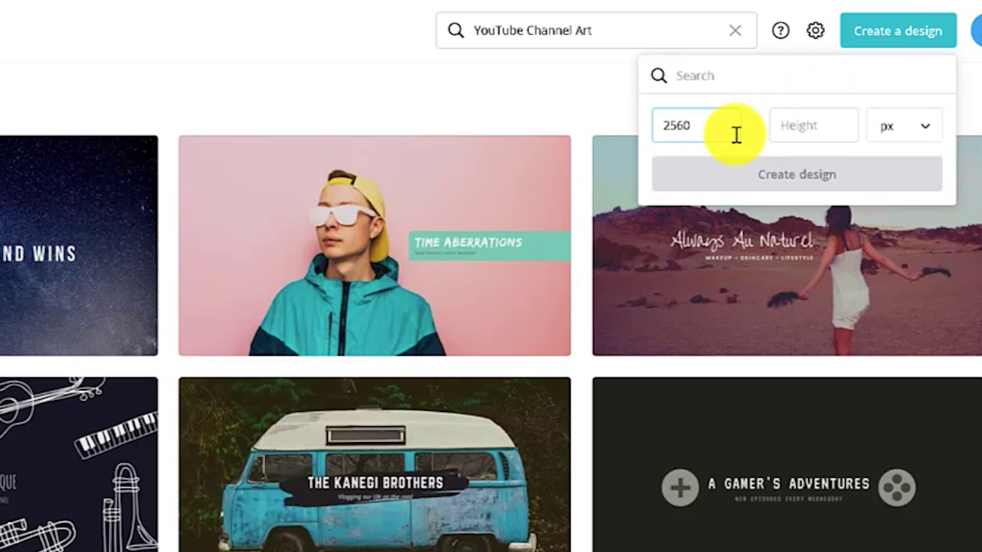
pyautogui.click(804, 137)
pyautogui.write('1440')
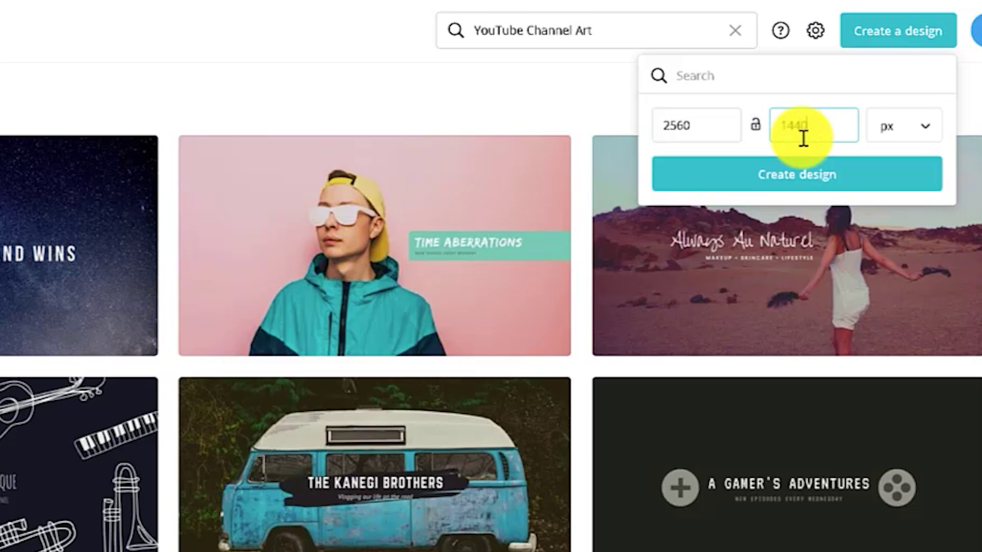
pyautogui.click(784, 187)
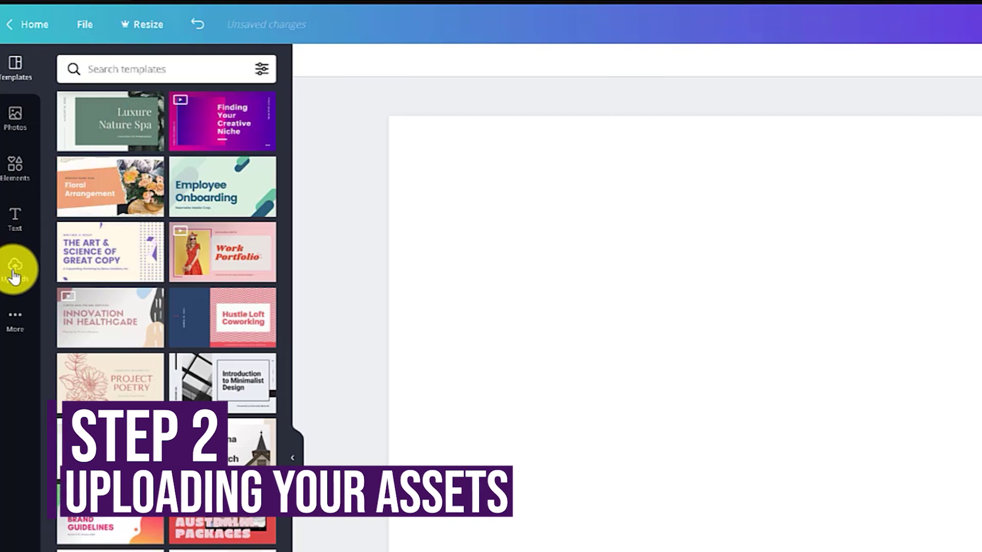
pyautogui.click(14, 271)
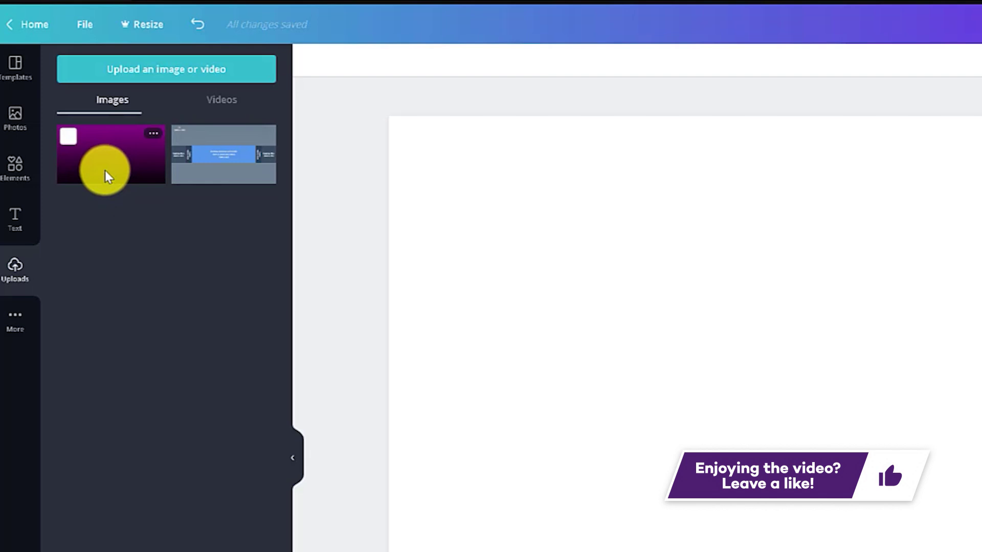
# Step: Switch to Google Advanced Image Search, replace the keywords with "wood background" and browse the large image results
pyautogui.click(726, 4)
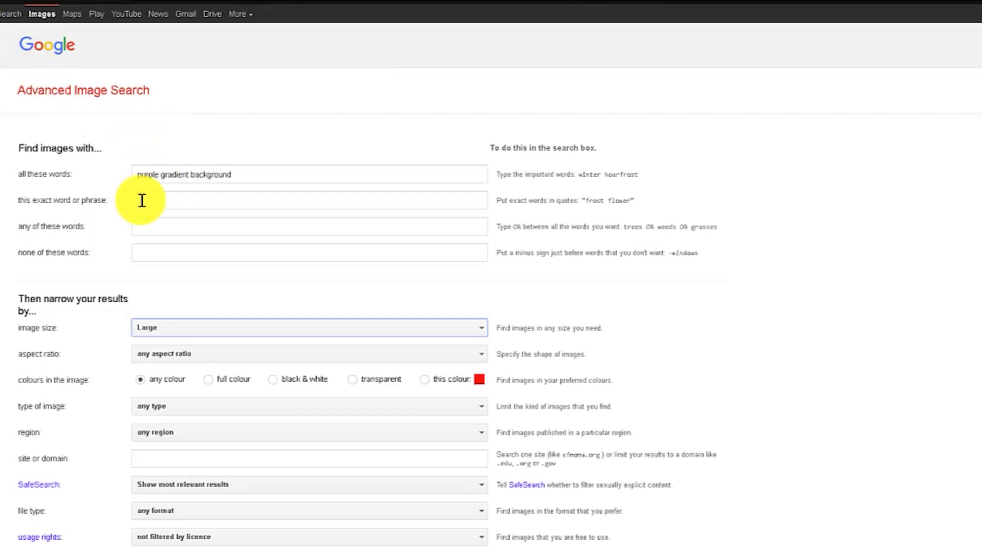
pyautogui.click(136, 338)
pyautogui.click(867, 432)
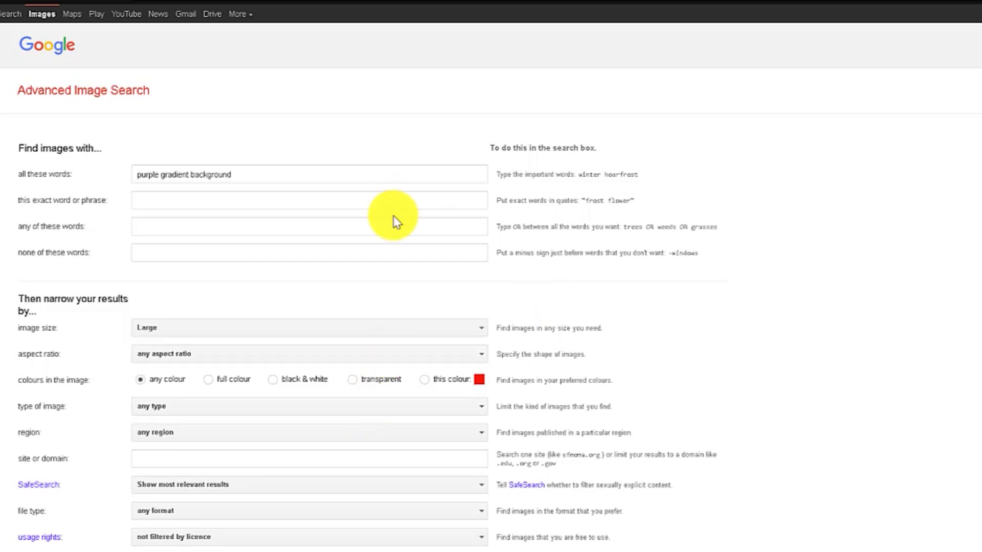
pyautogui.moveTo(250, 178); pyautogui.dragTo(88, 179)
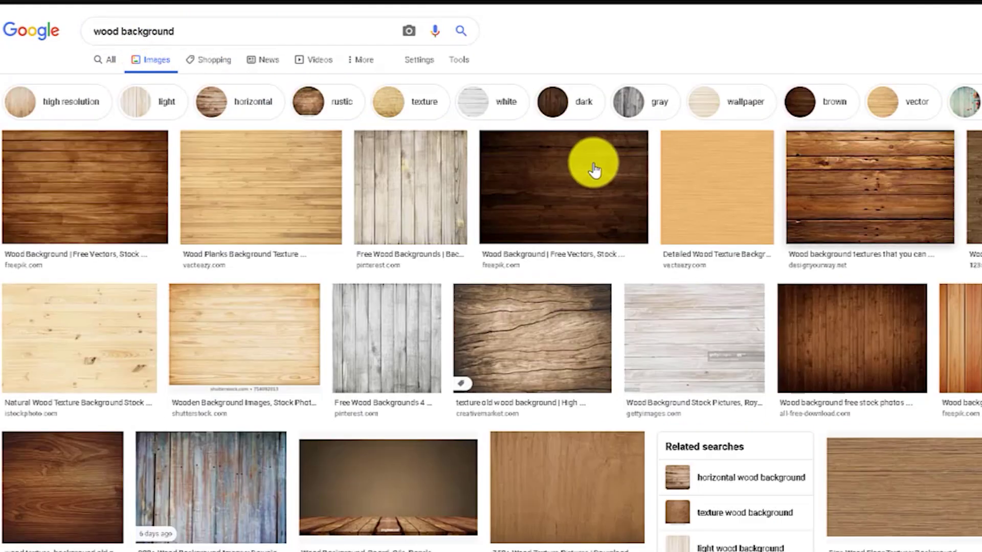
pyautogui.scroll(-15, 776, 204)
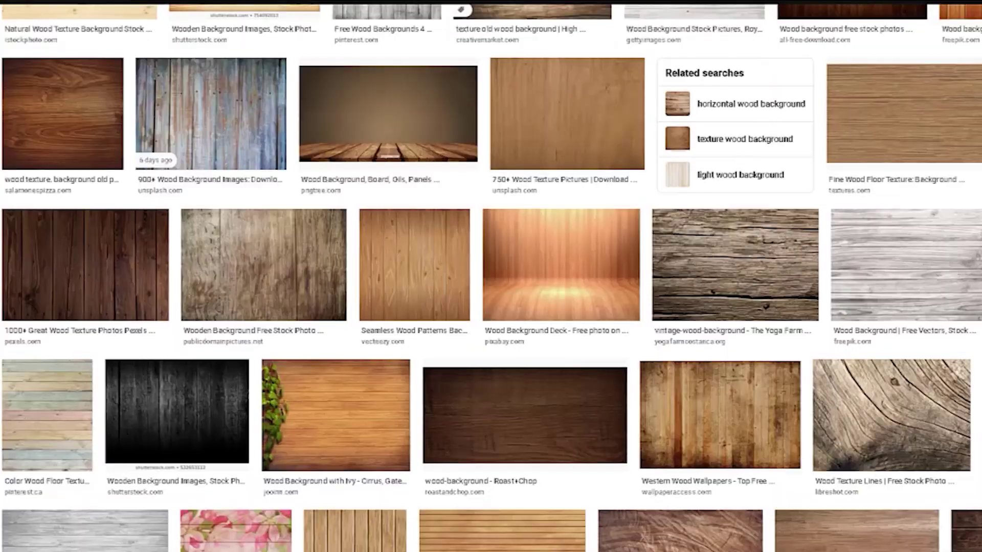
pyautogui.scroll(15, 971, 499)
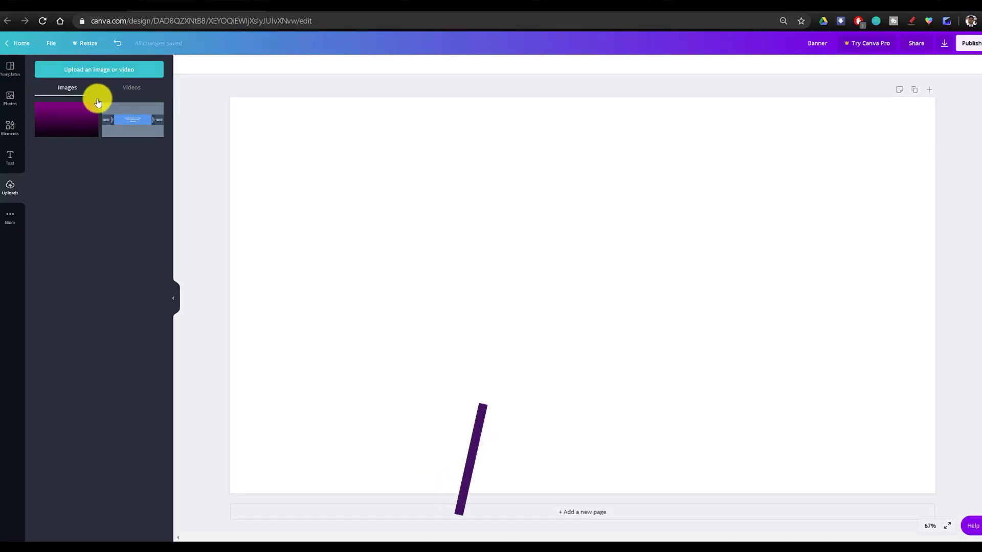
# Step: Set the uploaded purple gradient image as the page background and lock it in place
pyautogui.moveTo(51, 116)
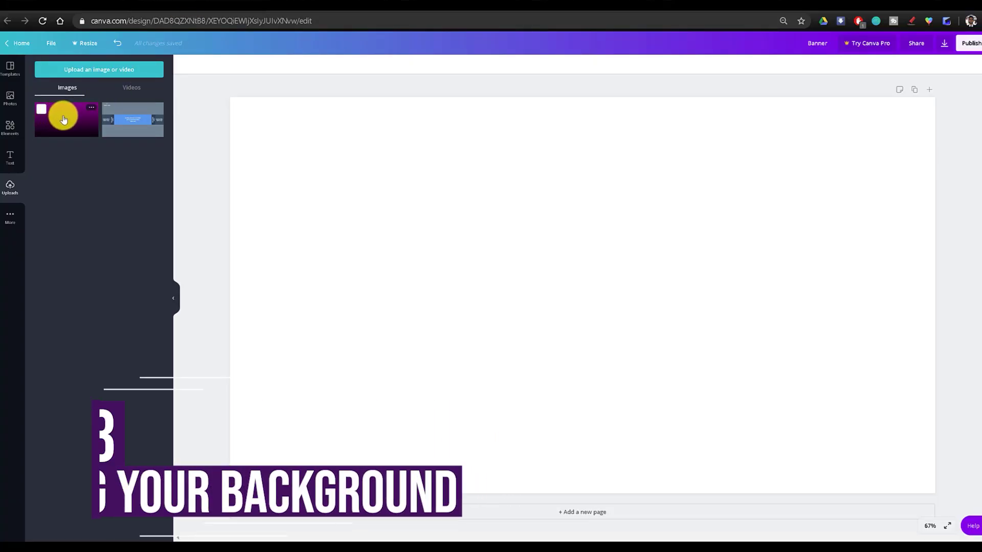
pyautogui.moveTo(64, 121); pyautogui.dragTo(259, 132)
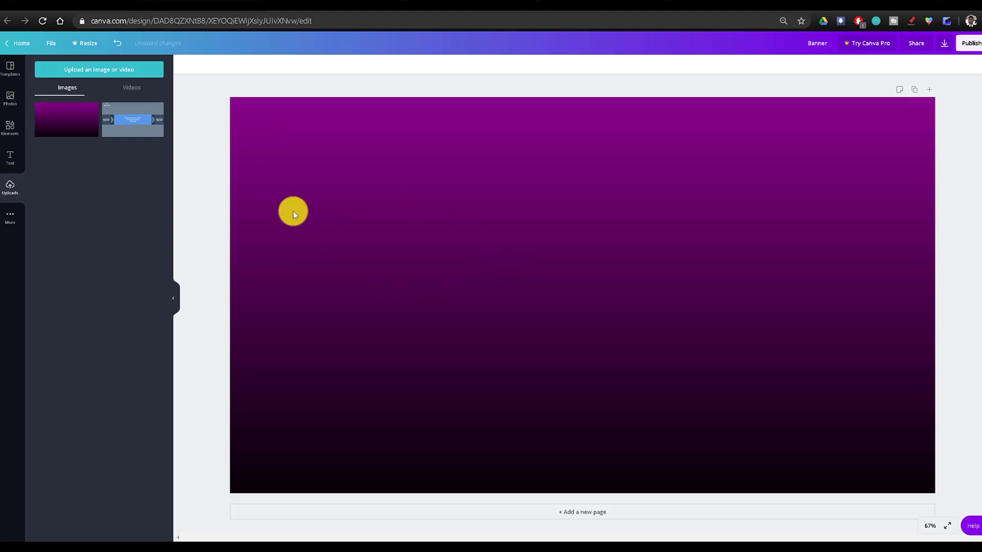
pyautogui.click(481, 272)
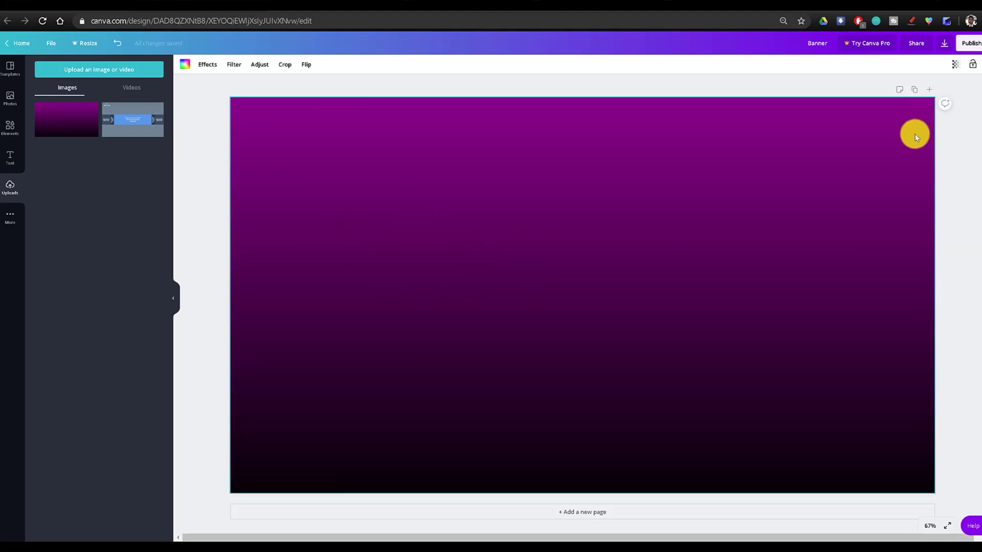
pyautogui.click(972, 64)
pyautogui.moveTo(845, 158); pyautogui.dragTo(488, 267)
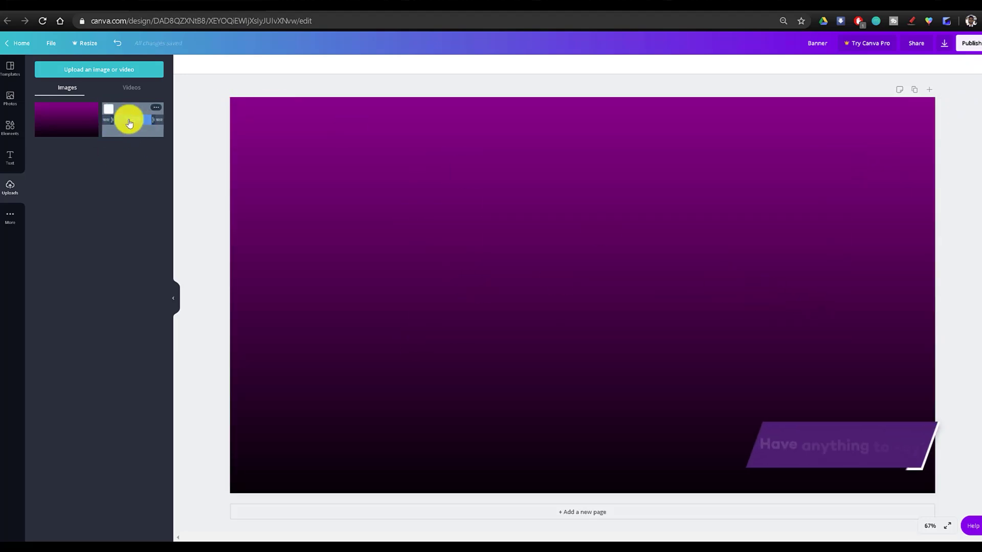
# Step: Align the uploaded channel art size guide with the page's top-left corner and enlarge it to cover the whole page
pyautogui.moveTo(409, 243); pyautogui.dragTo(252, 115)
pyautogui.moveTo(300, 143); pyautogui.dragTo(273, 137)
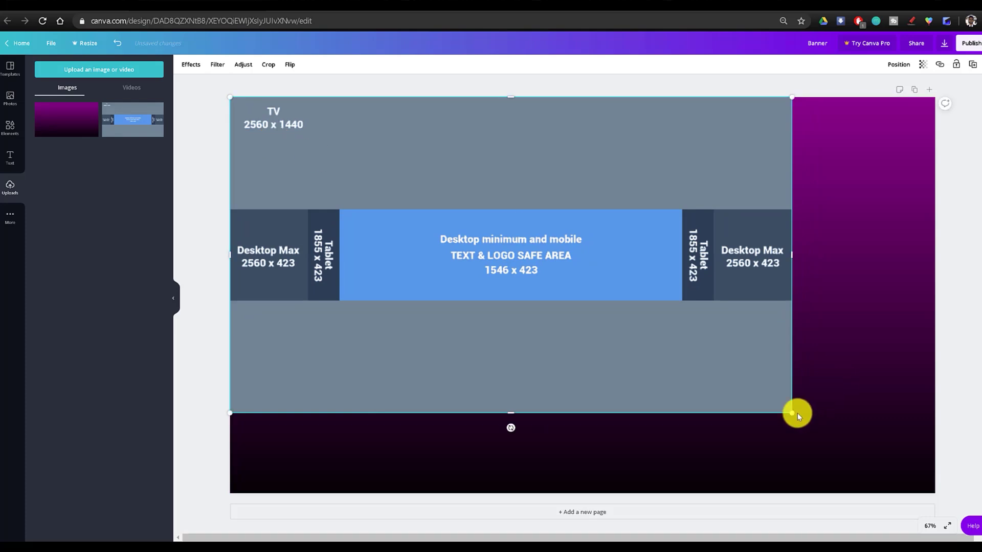
pyautogui.moveTo(792, 415); pyautogui.dragTo(943, 484)
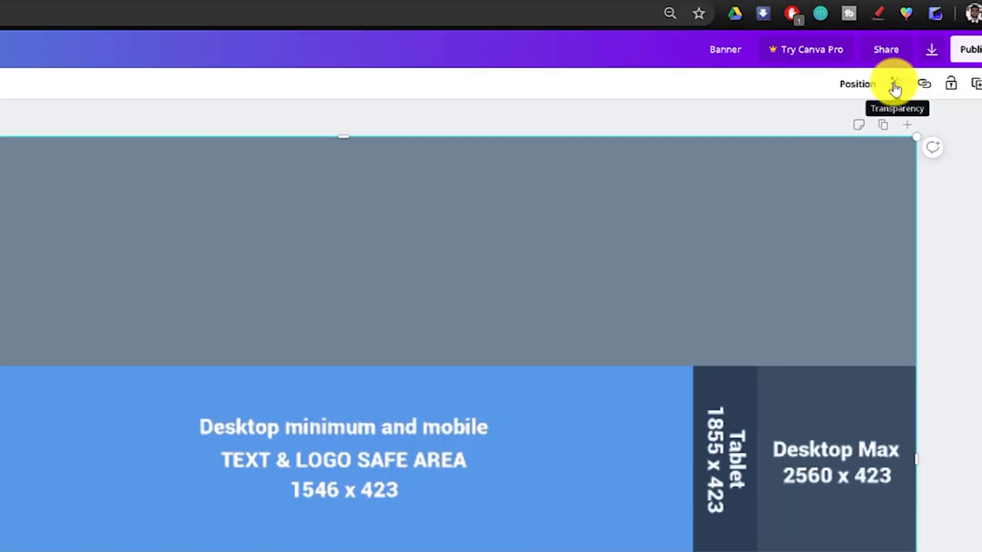
# Step: Set the size guide's transparency to 11 and lock the guide in place
pyautogui.click(923, 64)
pyautogui.moveTo(852, 122); pyautogui.dragTo(775, 138)
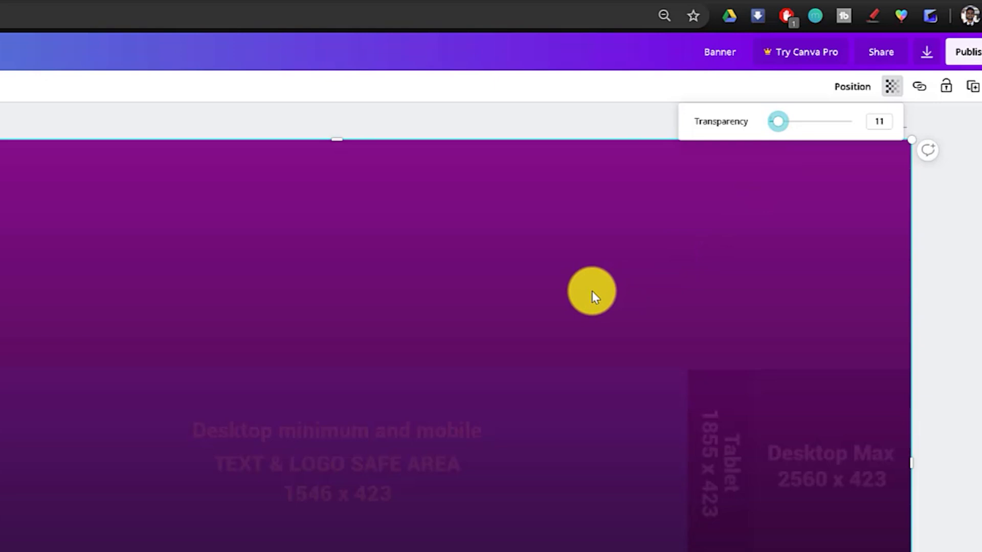
pyautogui.click(945, 90)
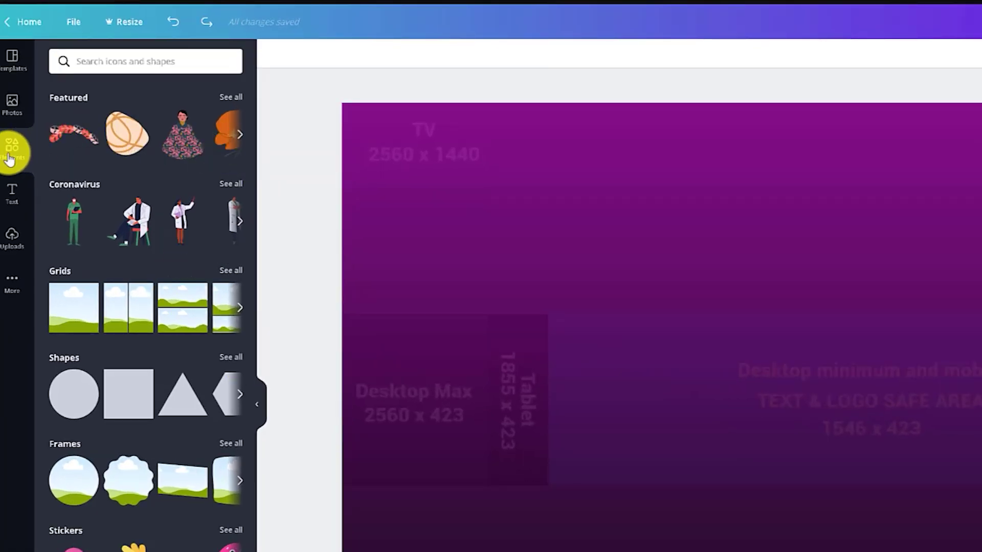
# Step: Search the design elements for "pattern" and browse for a free zigzag pattern
pyautogui.scroll(-6, 111, 279)
pyautogui.scroll(8, 136, 320)
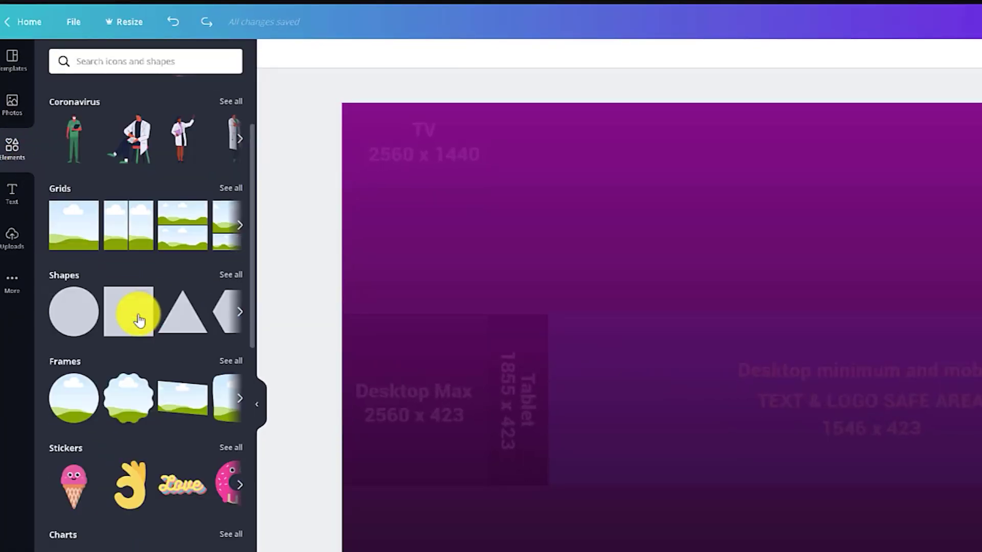
pyautogui.click(149, 62)
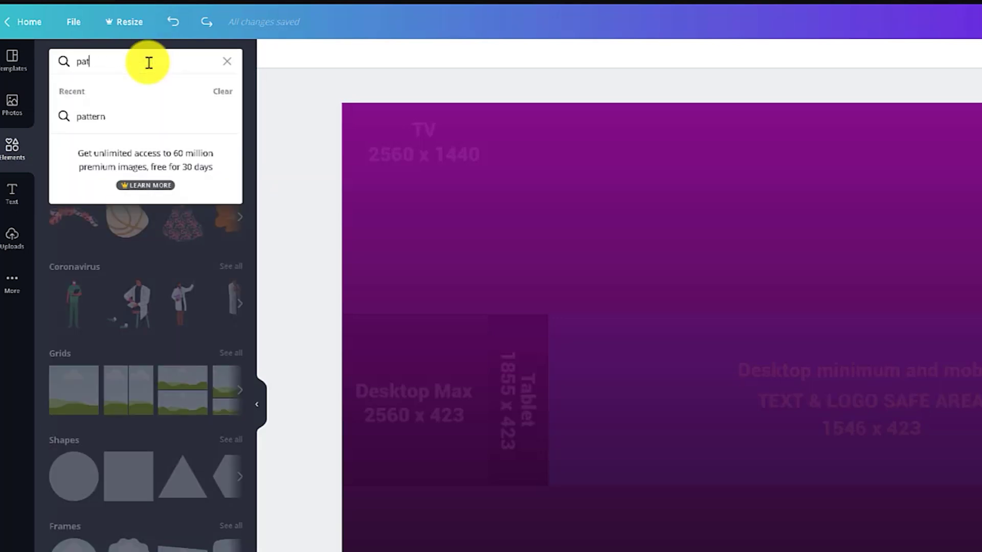
pyautogui.press('Return')
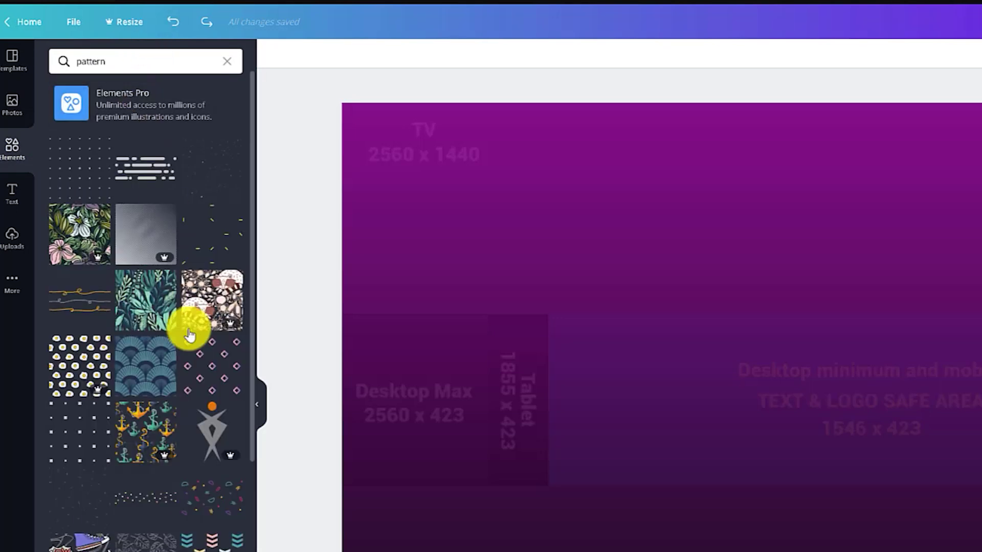
pyautogui.scroll(-15, 191, 364)
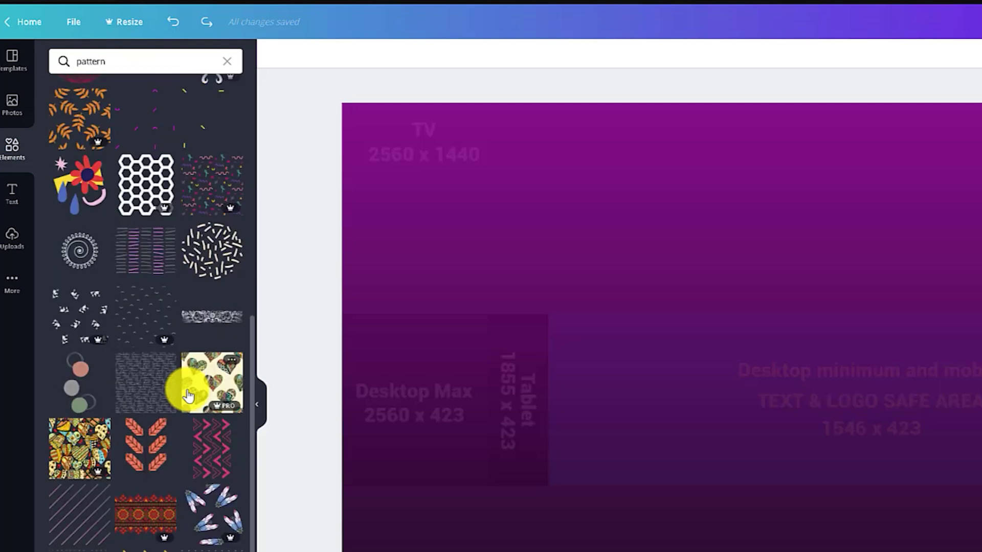
pyautogui.scroll(-3, 188, 402)
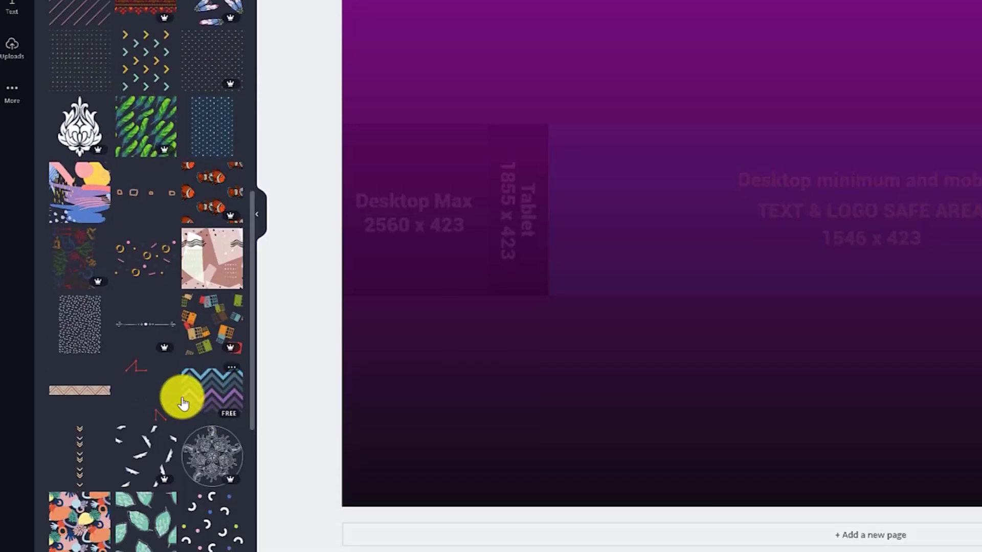
# Step: Add the free blue and purple zigzag pattern to the page, align it with the top-left corner and enlarge it to cover the page
pyautogui.click(199, 397)
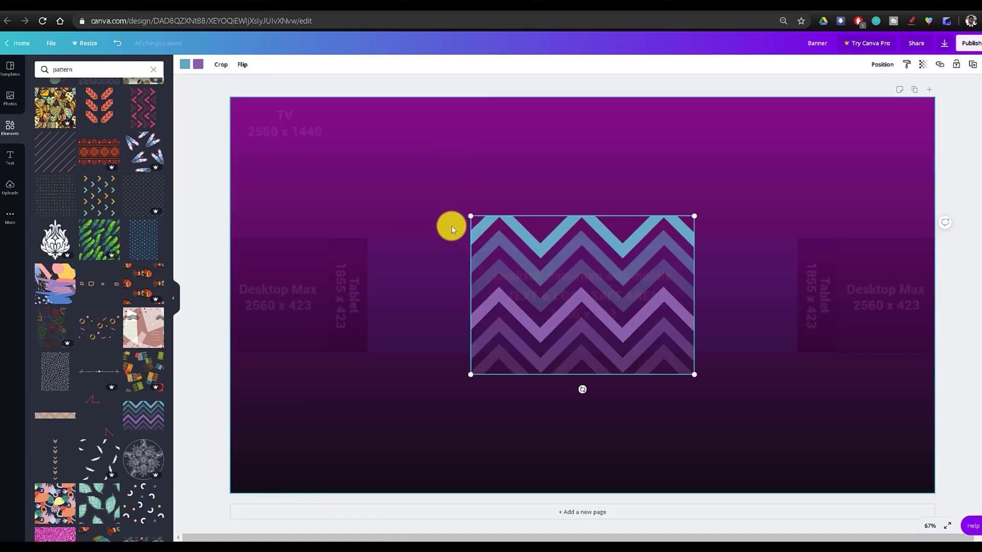
pyautogui.moveTo(471, 213); pyautogui.dragTo(246, 125)
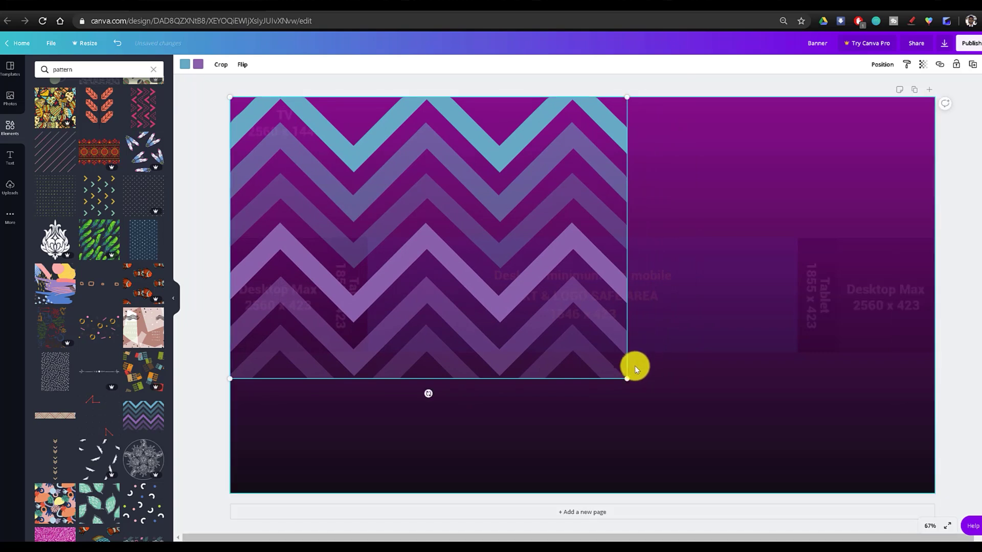
pyautogui.moveTo(628, 384); pyautogui.dragTo(639, 387)
pyautogui.moveTo(935, 509); pyautogui.dragTo(974, 524)
pyautogui.moveTo(972, 400); pyautogui.dragTo(971, 399)
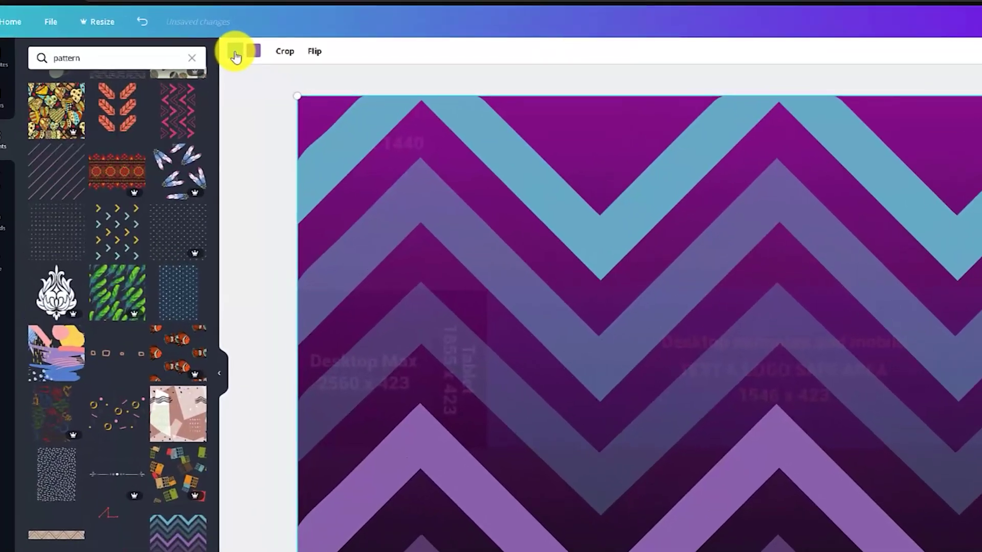
# Step: Recolour the zigzag pattern's blue to white and set the pattern's transparency to 3
pyautogui.click(184, 65)
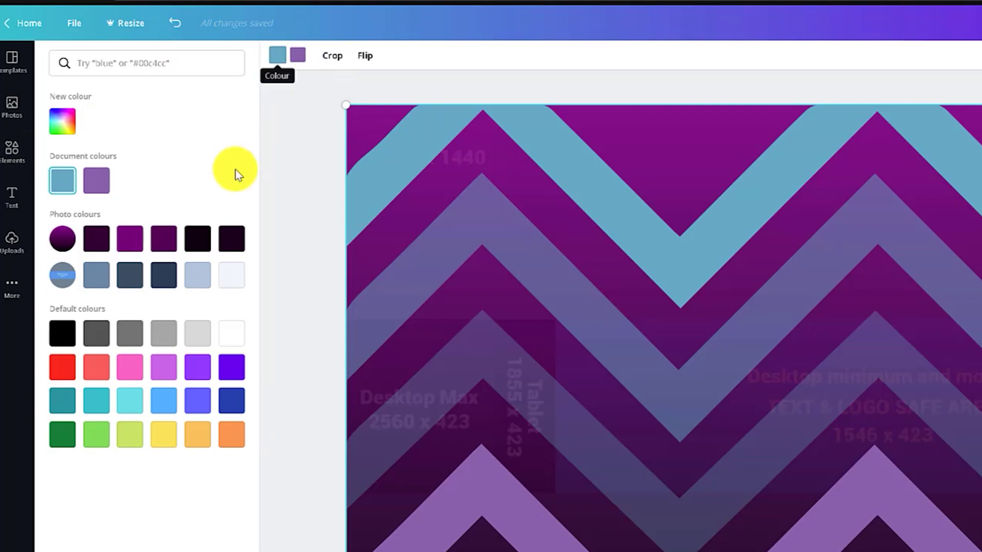
pyautogui.click(233, 331)
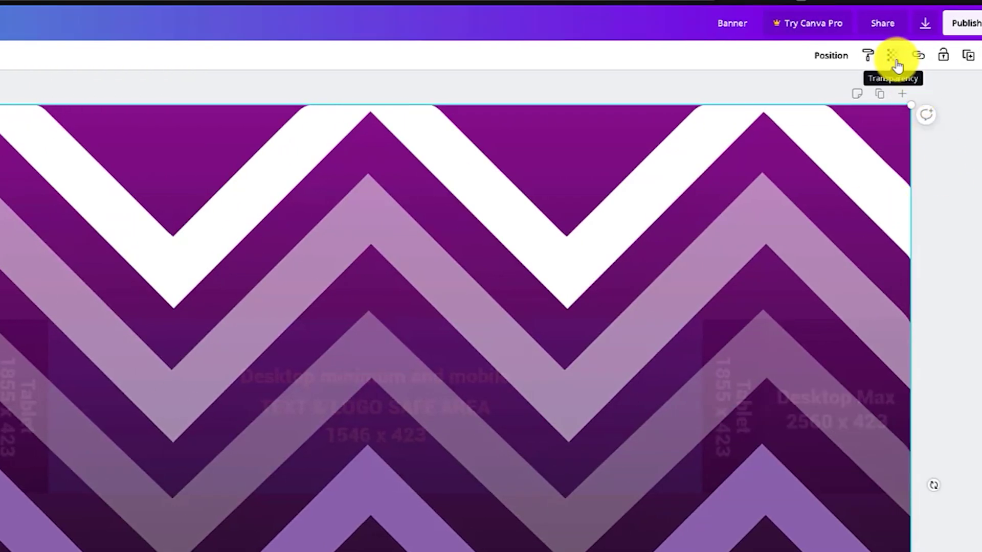
pyautogui.click(896, 65)
pyautogui.moveTo(854, 96); pyautogui.dragTo(780, 109)
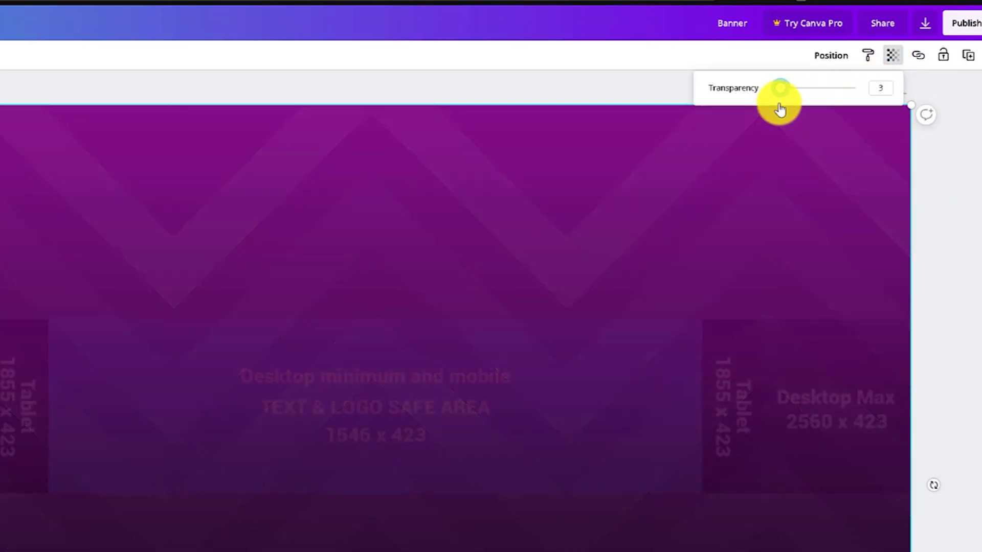
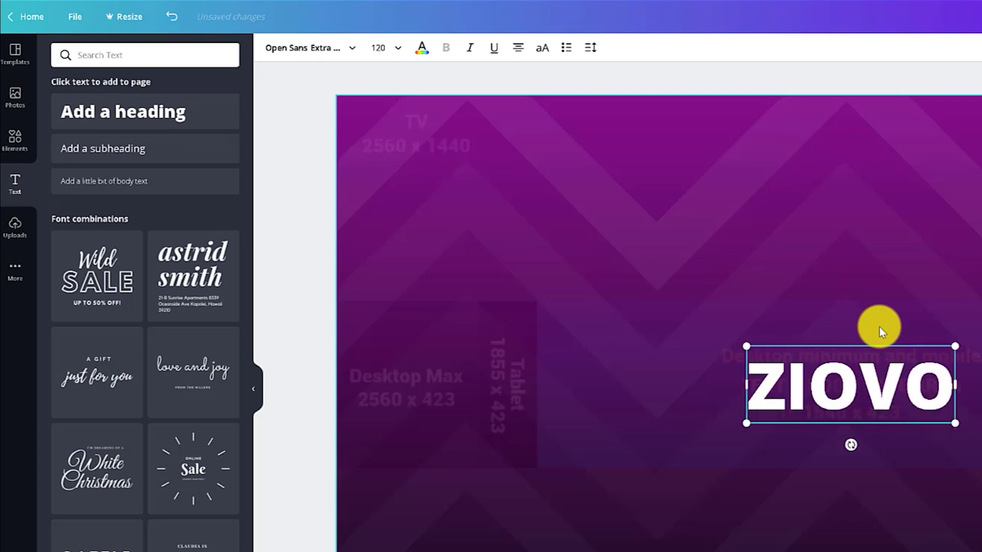
# Step: Change the ZIOVO heading's font to Intro and nudge the heading slightly upward within the safe area
pyautogui.moveTo(758, 384); pyautogui.dragTo(953, 401)
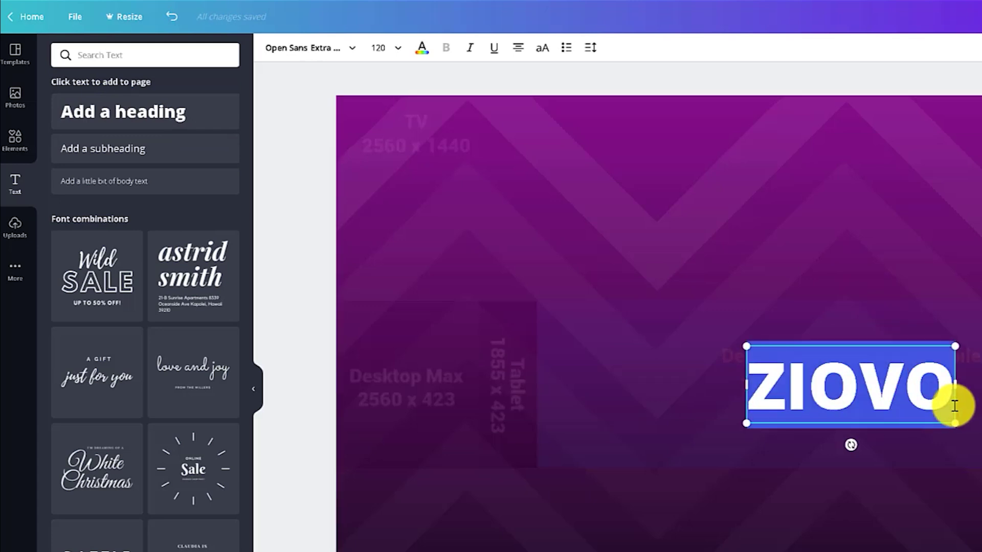
pyautogui.click(318, 50)
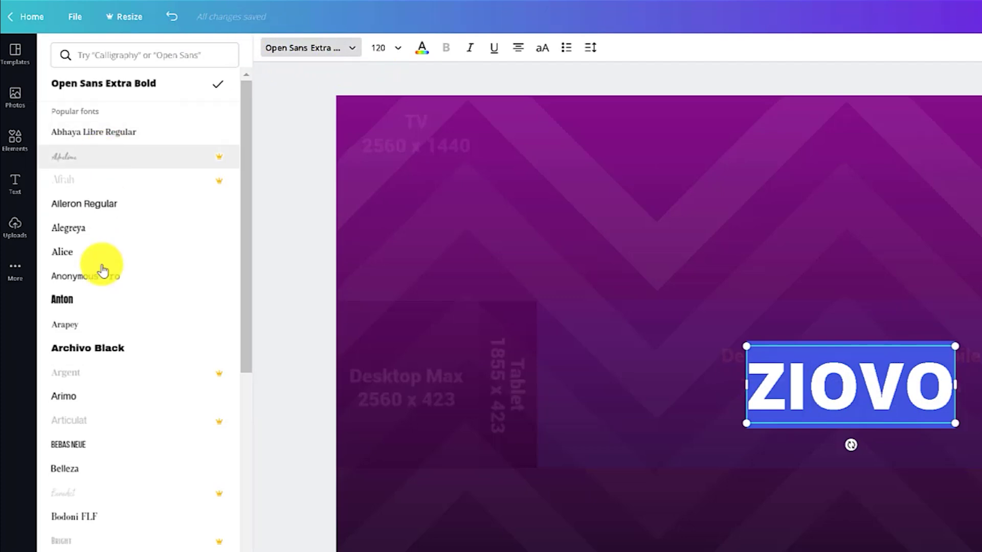
pyautogui.scroll(-6, 134, 384)
pyautogui.scroll(6, 136, 385)
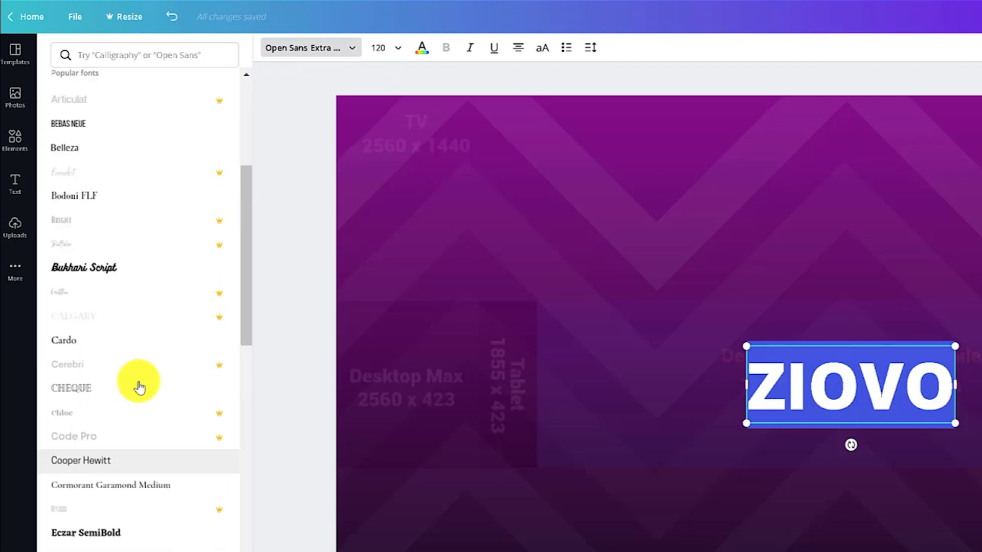
pyautogui.click(114, 57)
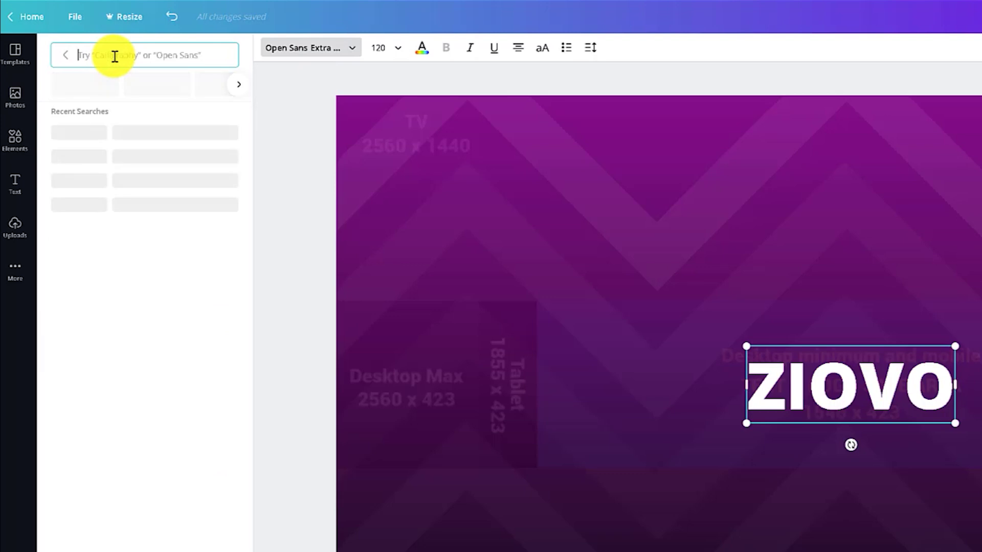
pyautogui.write('intro')
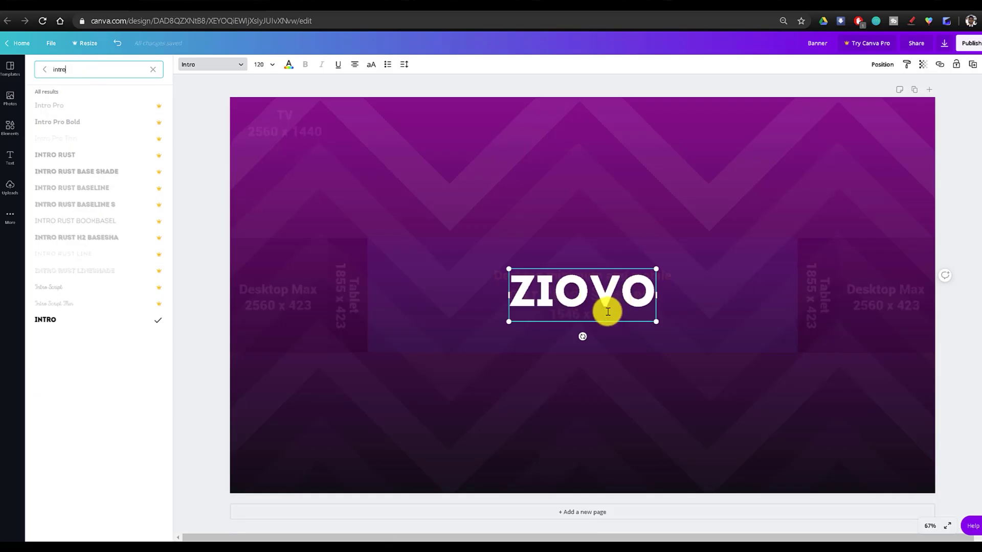
pyautogui.click(615, 329)
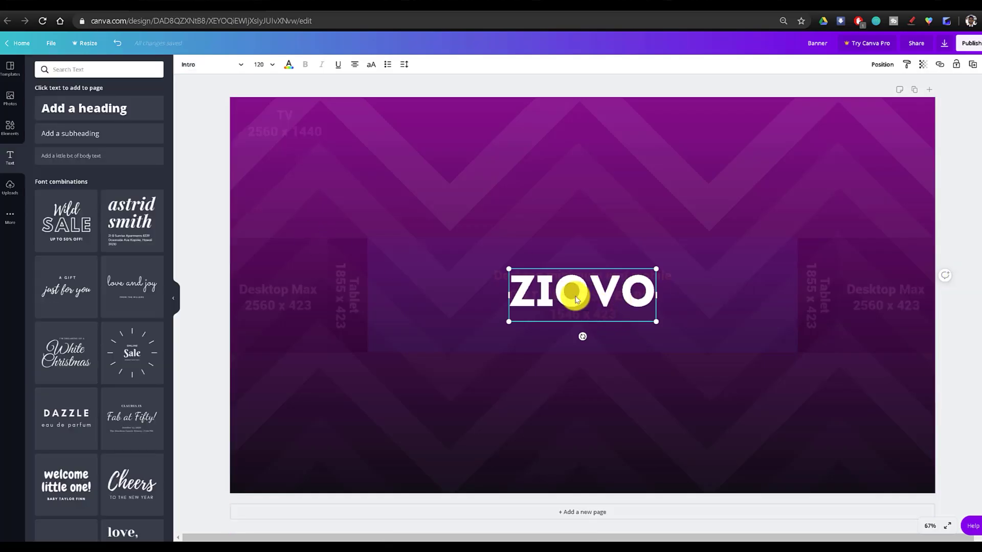
pyautogui.moveTo(575, 296); pyautogui.dragTo(572, 289)
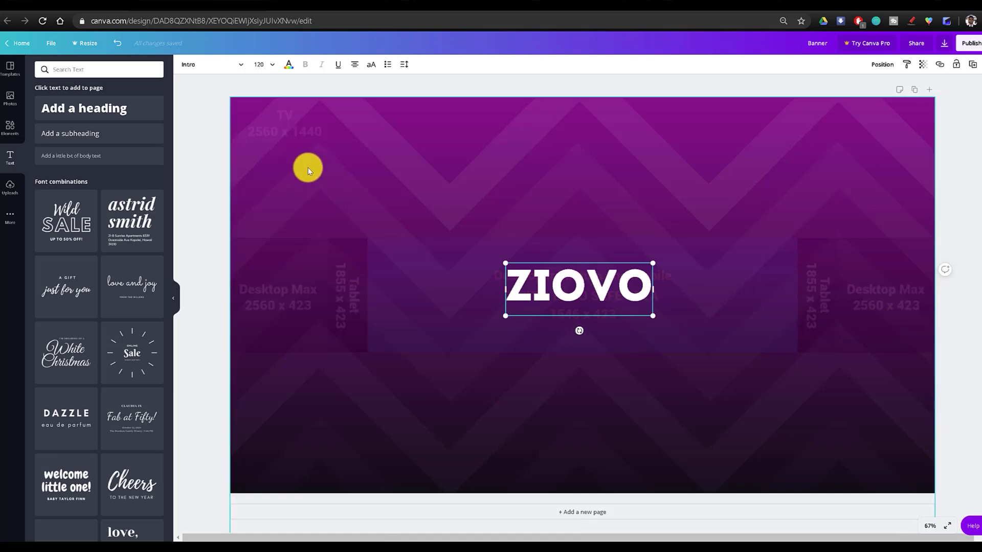
# Step: Add a subheading below the ZIOVO heading reading "YOUTUBE TIPS AND TUTORIALS"
pyautogui.click(68, 134)
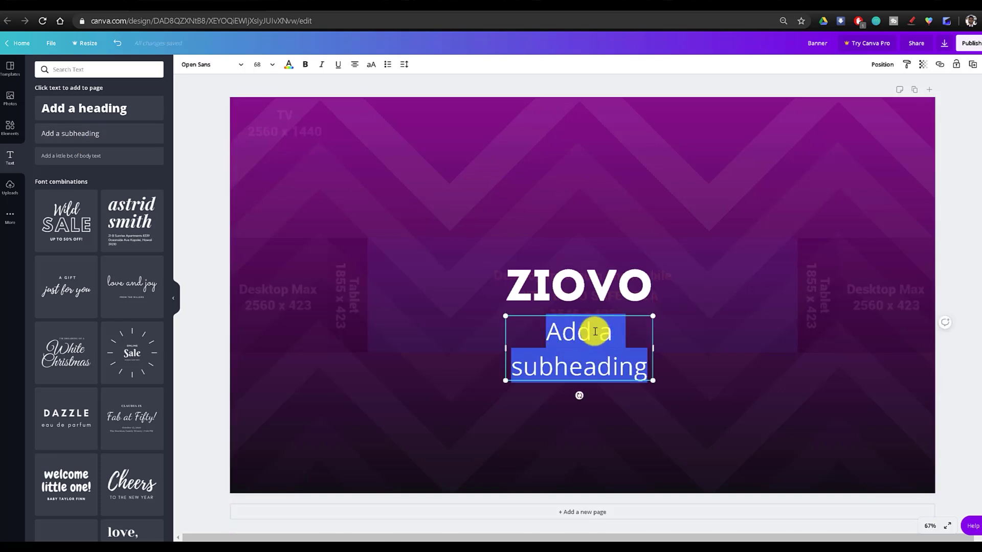
pyautogui.write('YOUTUBE')
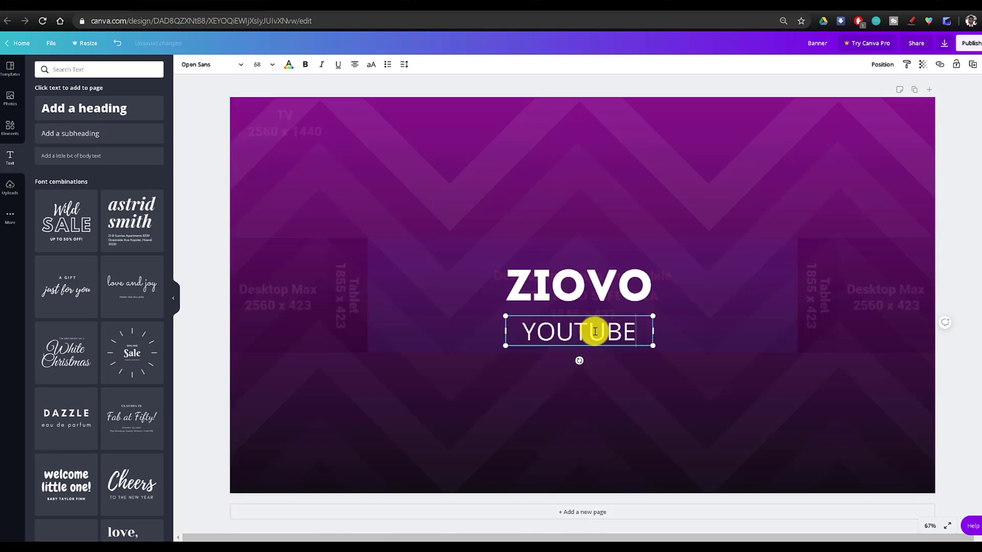
pyautogui.write(' TIPS AND TUTORIALS')
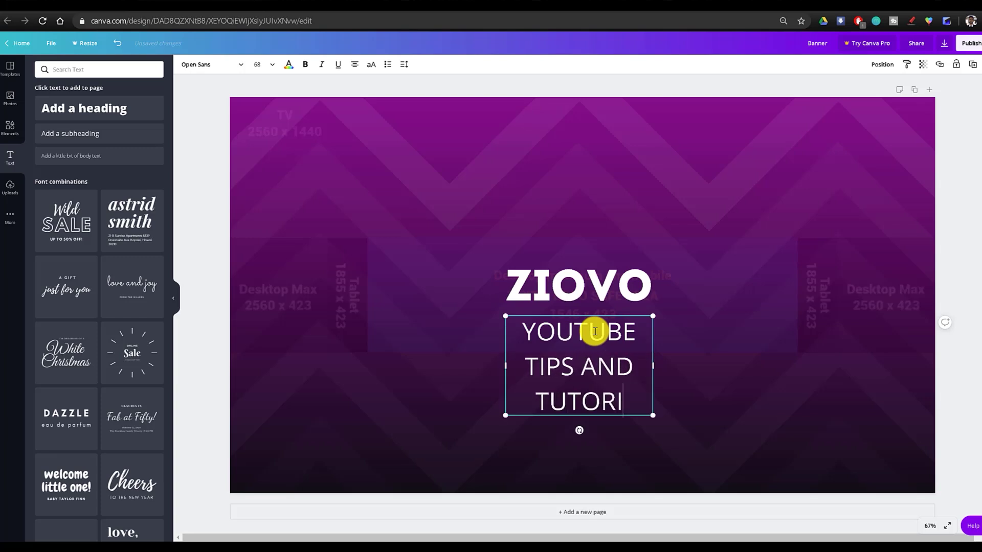
# Step: Reduce the subheading's font size to 24 so the text fits on one line
pyautogui.moveTo(644, 406); pyautogui.dragTo(486, 194)
pyautogui.click(258, 65)
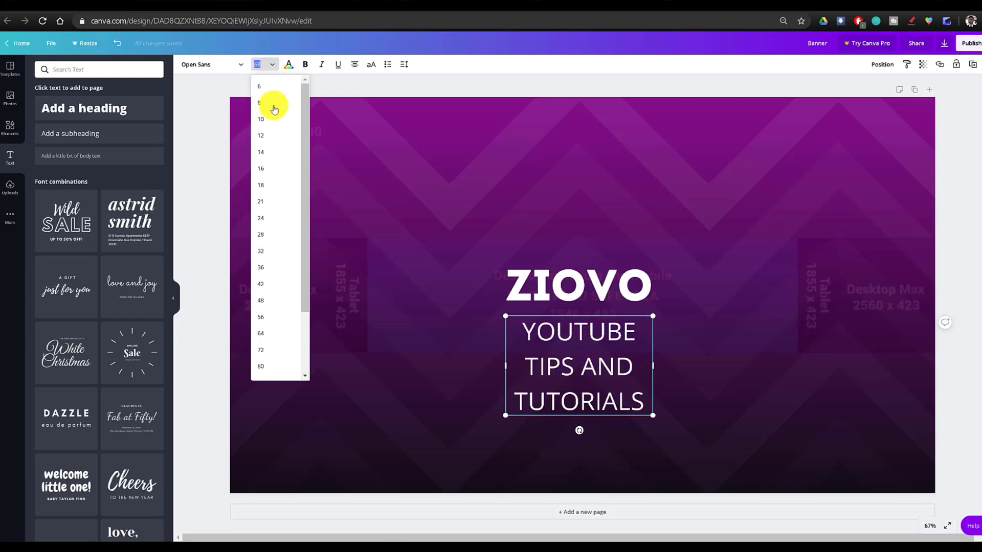
pyautogui.click(275, 251)
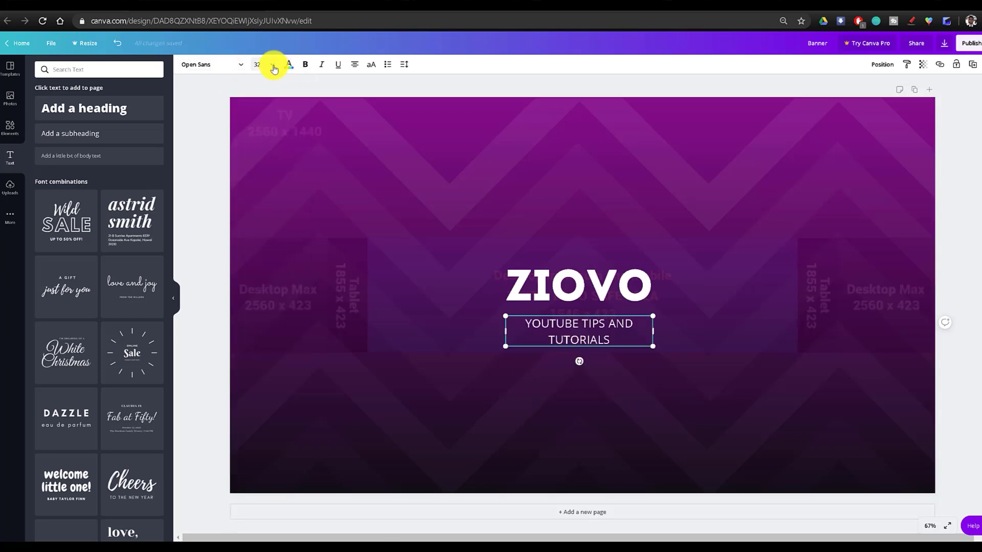
pyautogui.click(273, 68)
pyautogui.click(275, 195)
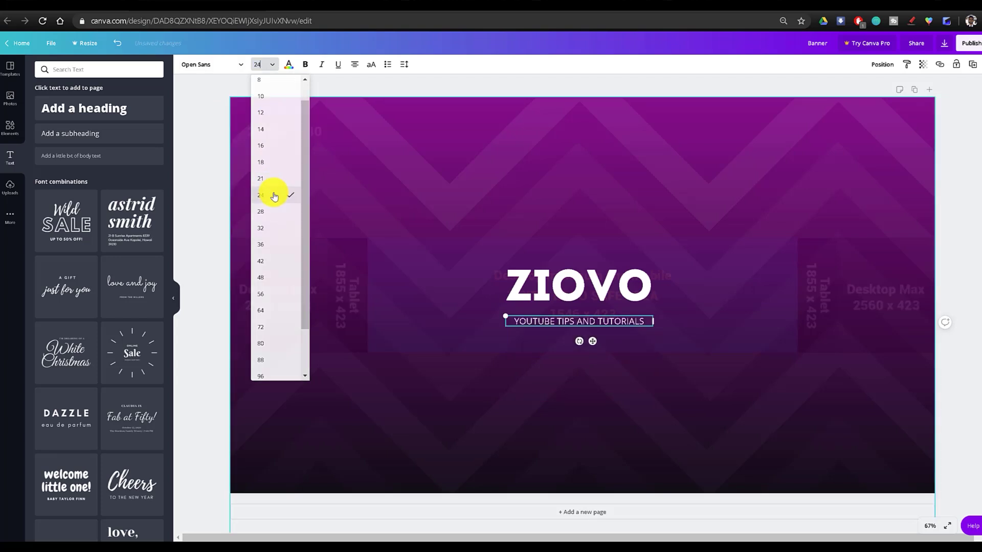
# Step: Try the left and right text alignments on the subheading and return it to centred
pyautogui.click(543, 323)
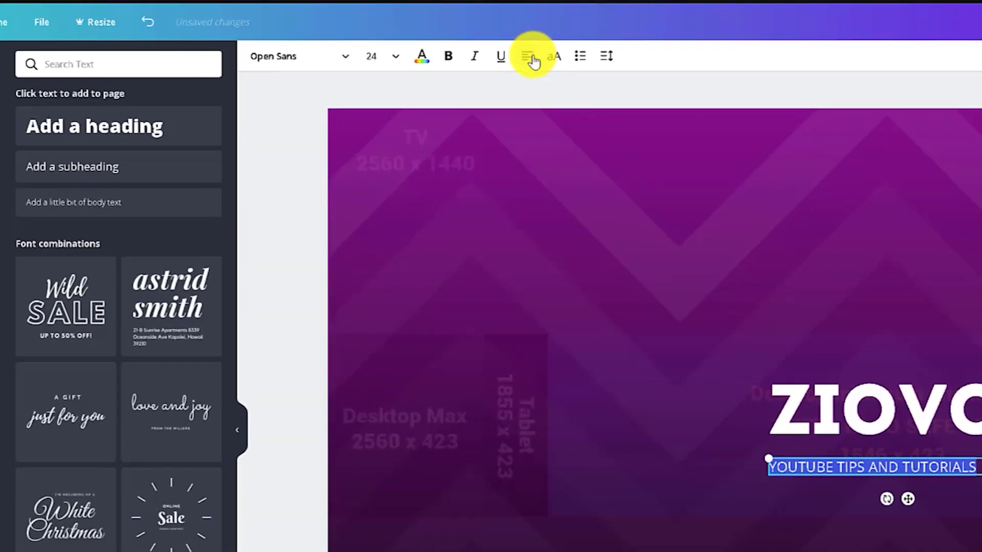
pyautogui.click(528, 72)
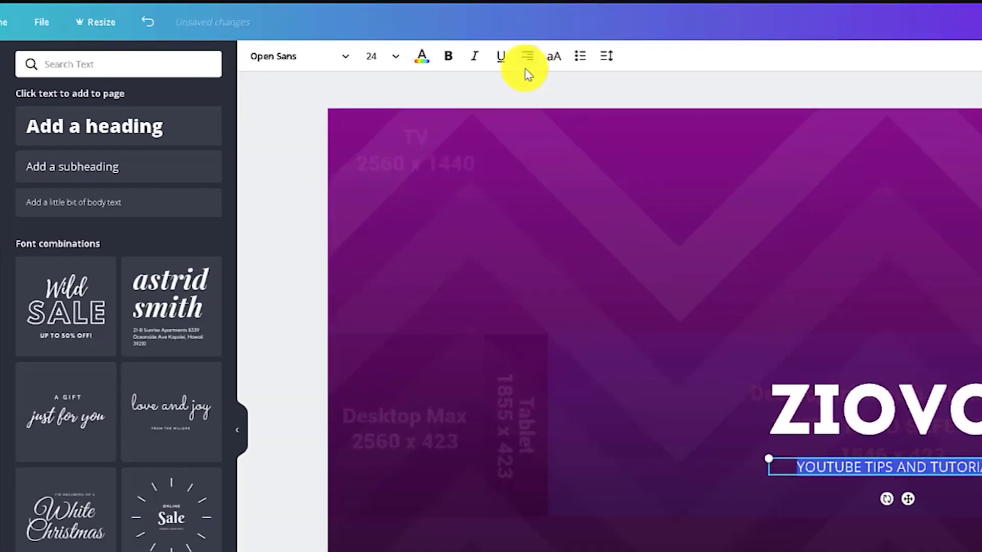
pyautogui.click(527, 68)
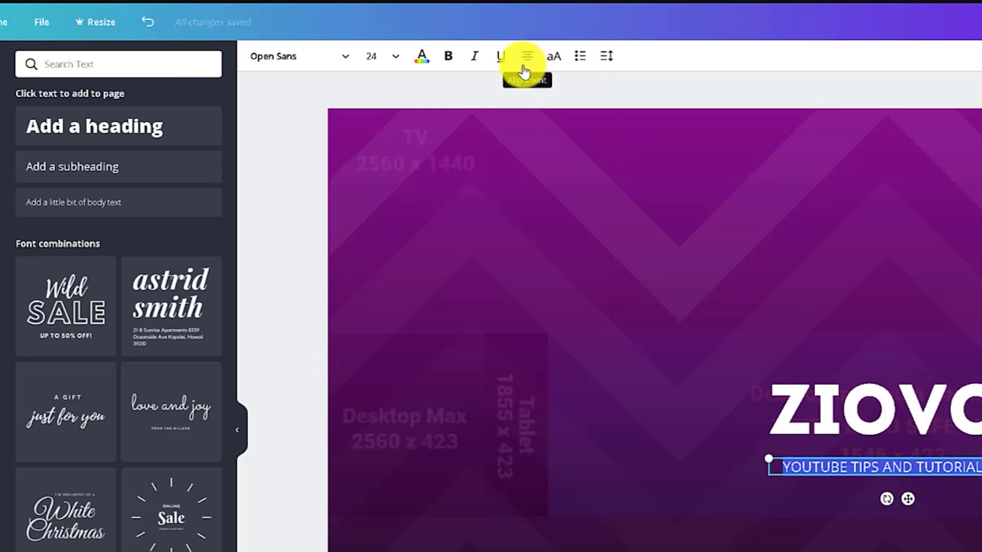
# Step: Change the font of the "YOUTUBE TIPS AND TUTORIALS" subheading to Anonymous Pro
pyautogui.click(345, 57)
pyautogui.write('intro')
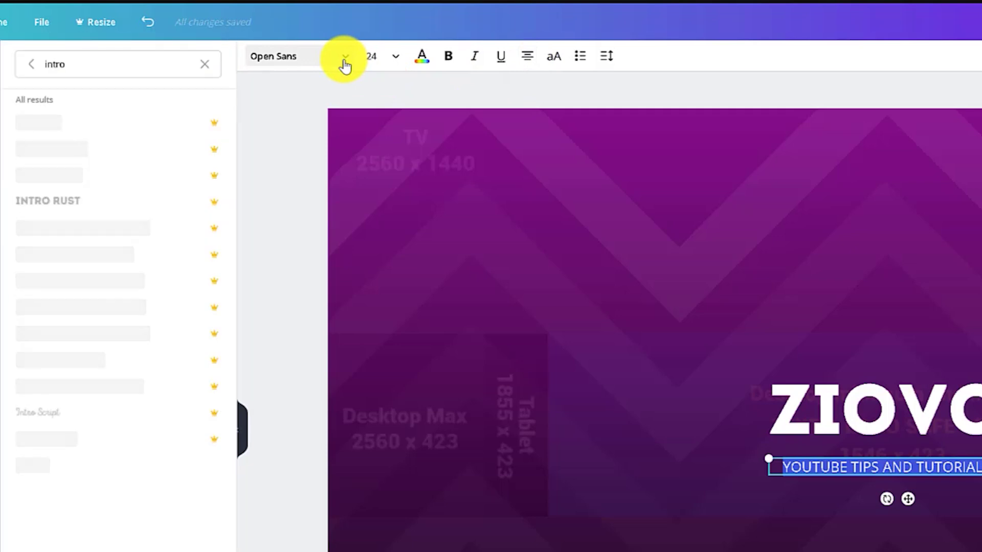
pyautogui.click(202, 65)
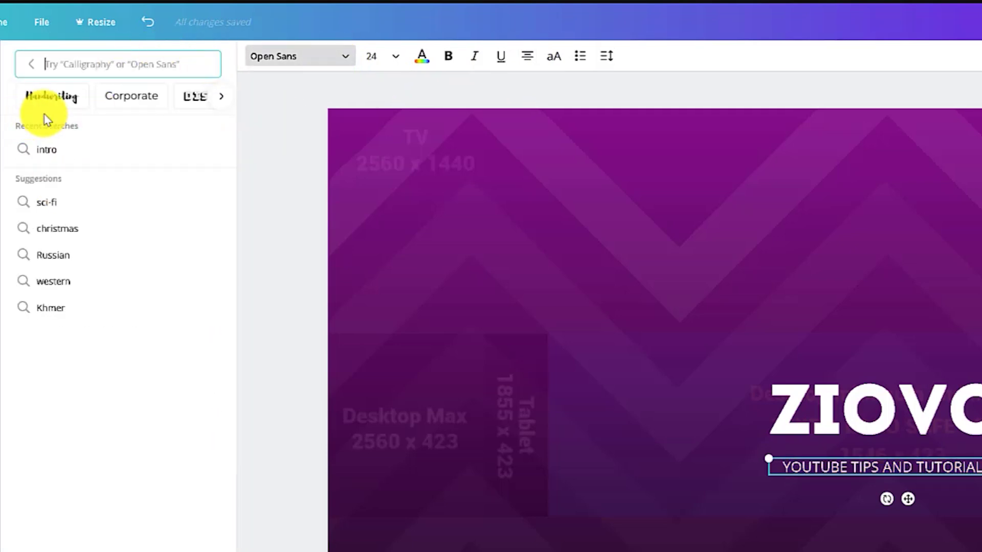
pyautogui.click(24, 69)
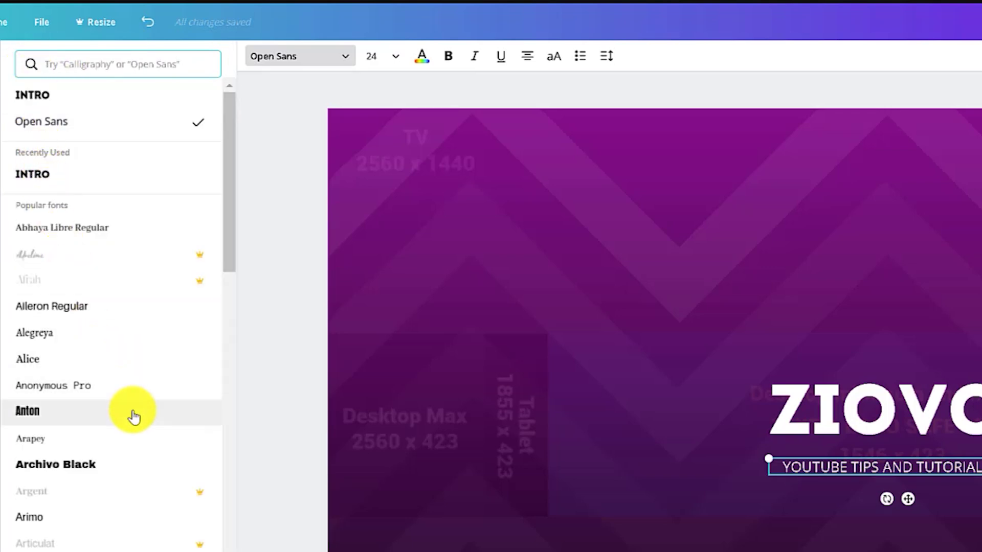
pyautogui.click(130, 394)
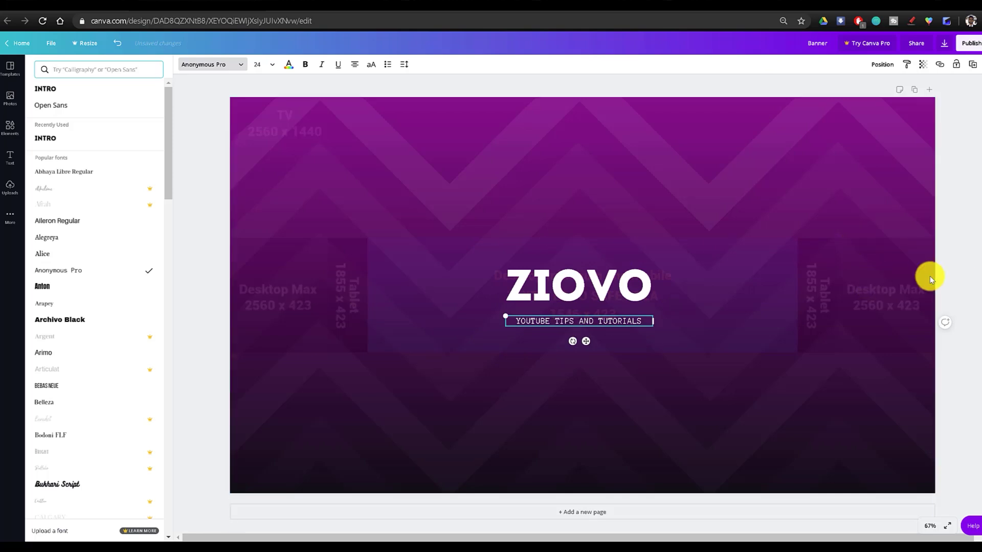
# Step: Move the subheading up so it sits centred closely beneath the ZIOVO heading, and deselect it
pyautogui.click(956, 276)
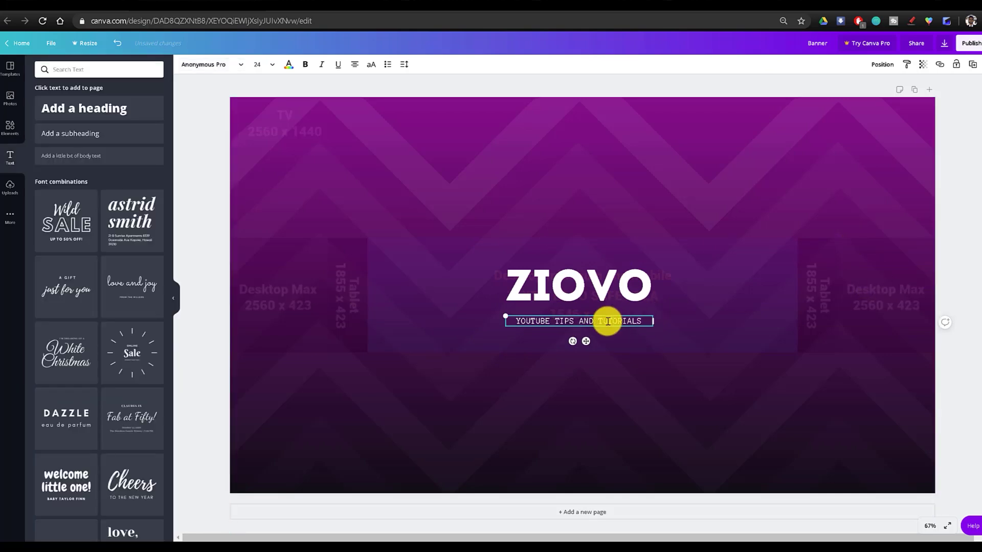
pyautogui.click(957, 287)
pyautogui.click(615, 320)
pyautogui.moveTo(609, 319)
pyautogui.mouseDown()
pyautogui.moveTo(598, 309)
pyautogui.moveTo(614, 316)
pyautogui.mouseUp()
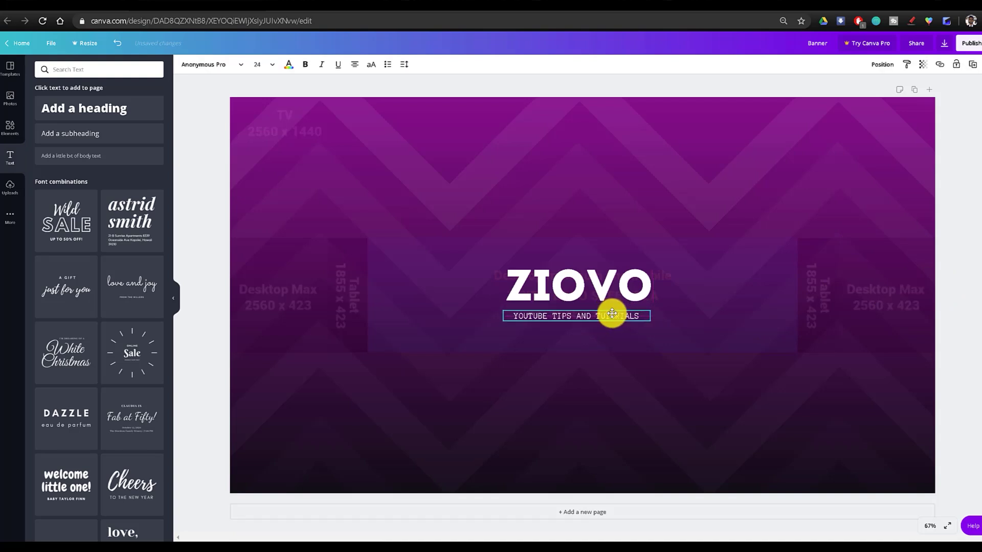
pyautogui.moveTo(612, 313); pyautogui.dragTo(612, 311)
pyautogui.click(735, 373)
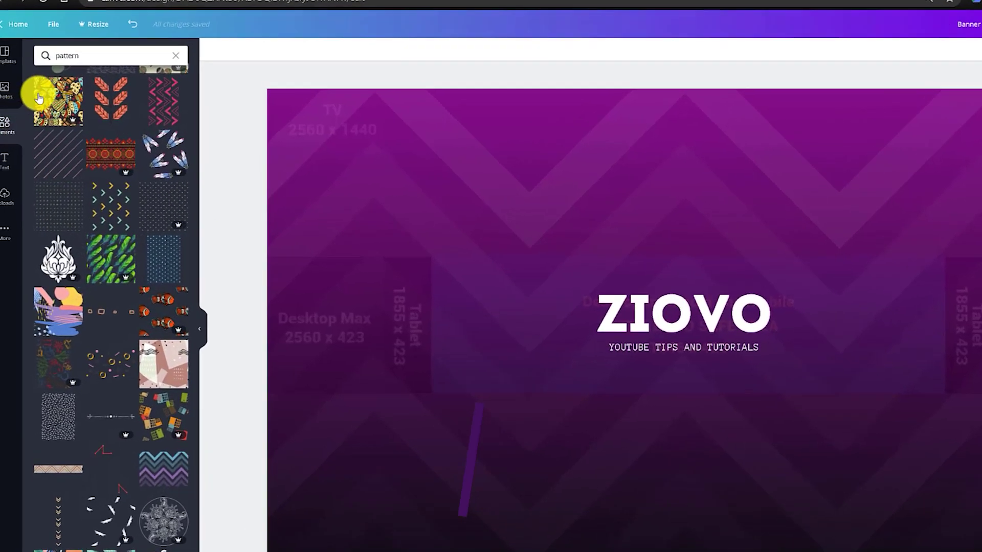
# Step: Add a rounded square from the Shapes elements, flatten it into a heading-wide bar behind the subheading, and centre the subheading on it
pyautogui.click(176, 57)
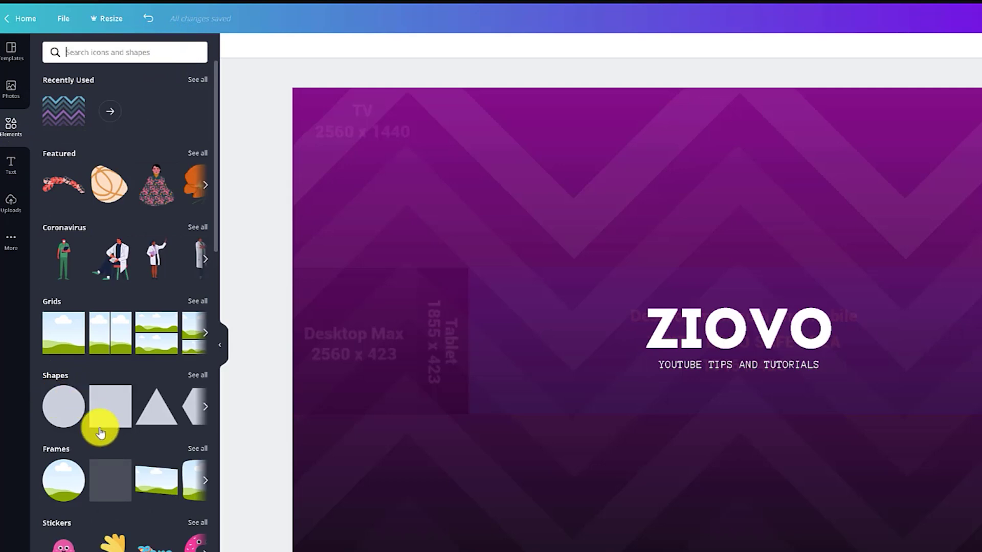
pyautogui.click(200, 379)
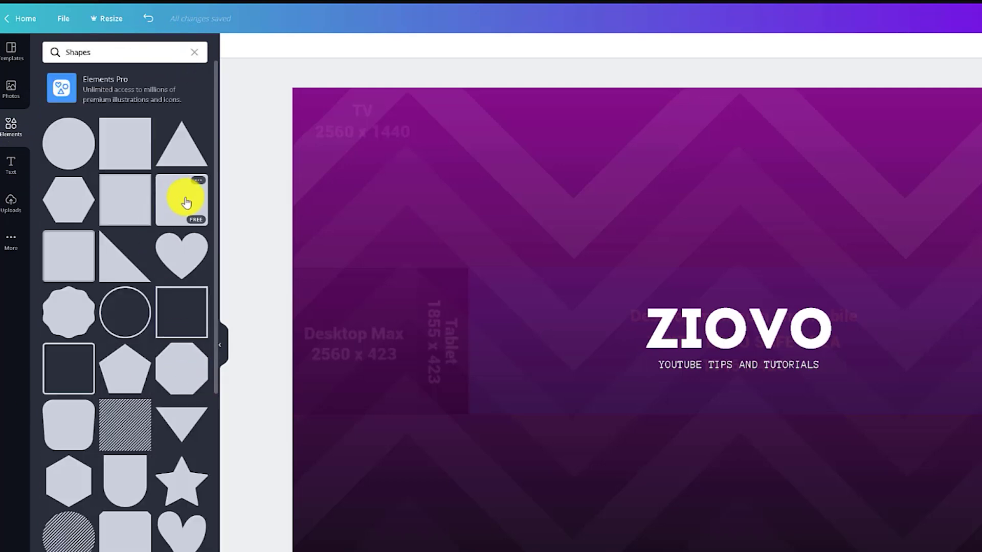
pyautogui.click(186, 203)
pyautogui.moveTo(748, 205); pyautogui.dragTo(745, 357)
pyautogui.moveTo(743, 479); pyautogui.dragTo(733, 425)
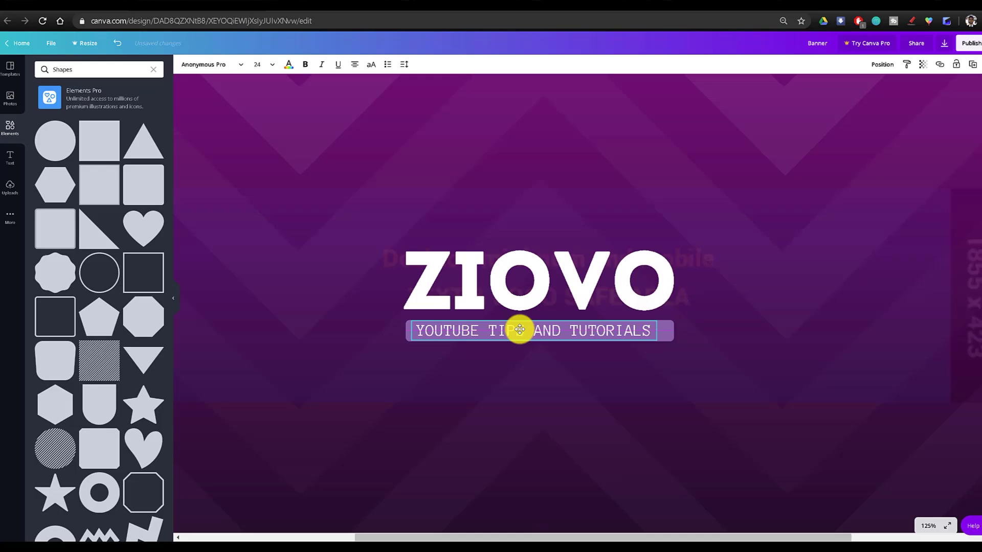
pyautogui.moveTo(517, 329); pyautogui.dragTo(524, 329)
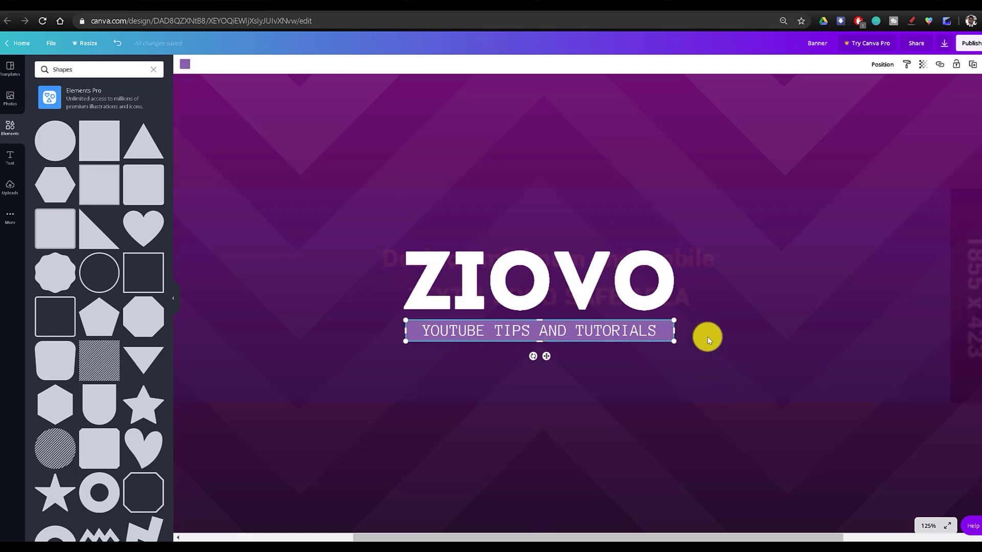
# Step: Recolour the bar behind the subheading with the darkest purple photo colour, set its transparency to 40, and deselect it
pyautogui.click(186, 64)
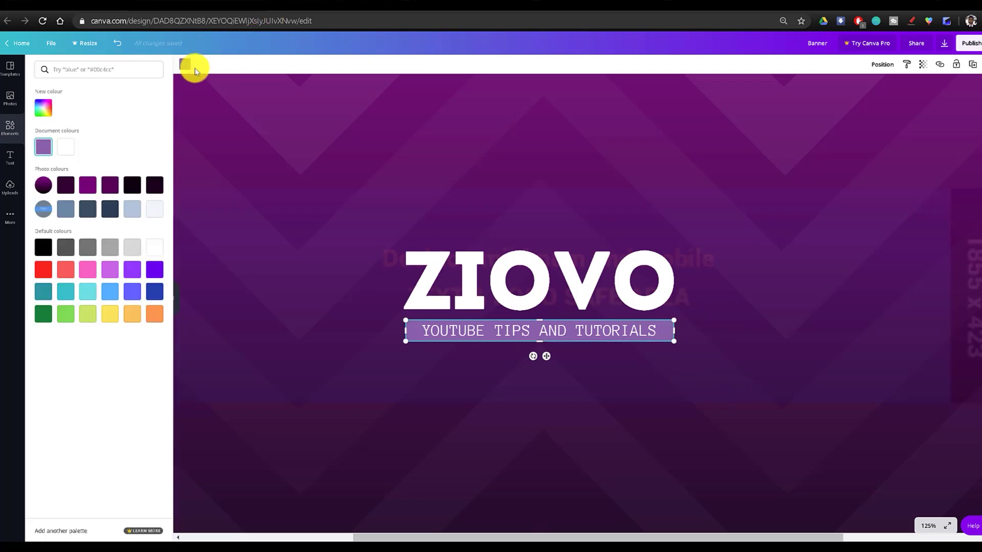
pyautogui.click(152, 187)
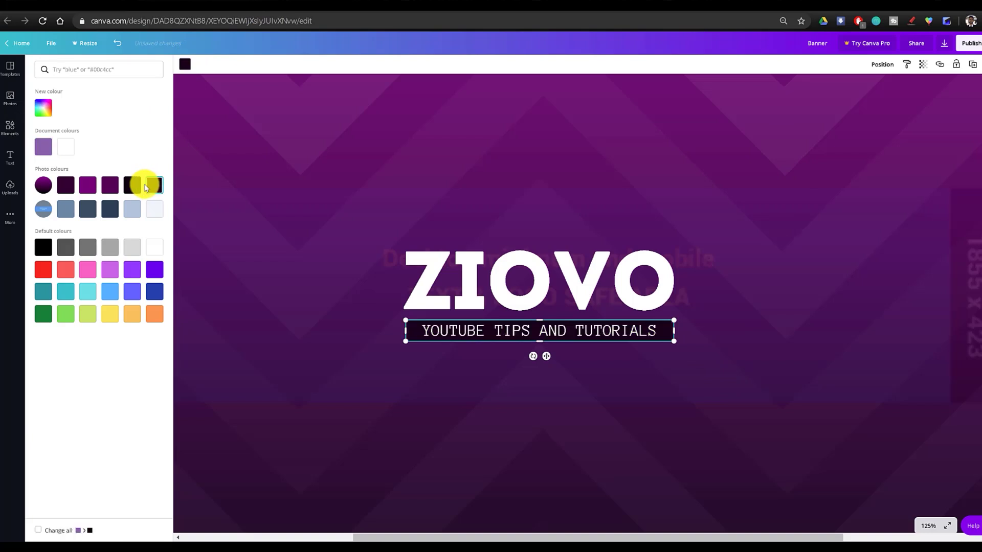
pyautogui.click(923, 65)
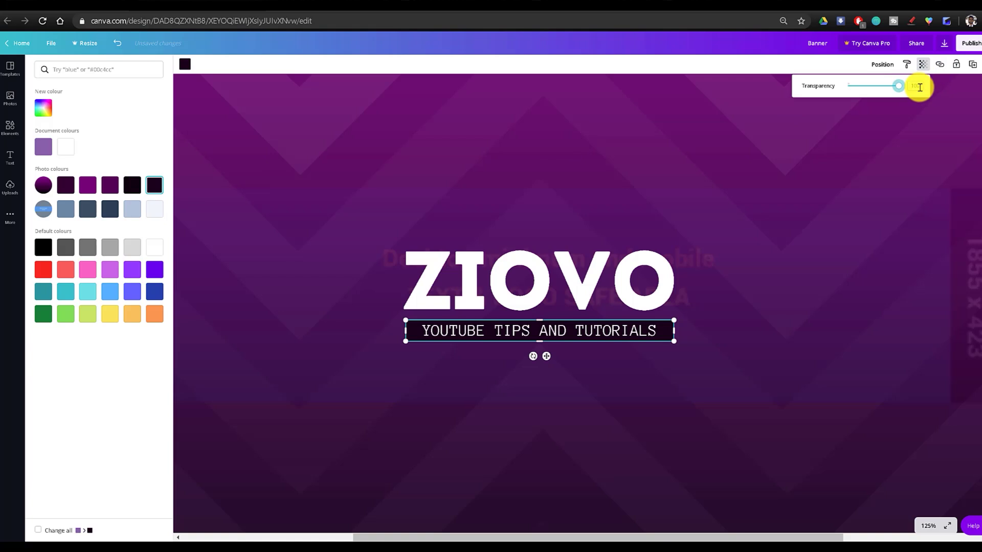
pyautogui.write('30')
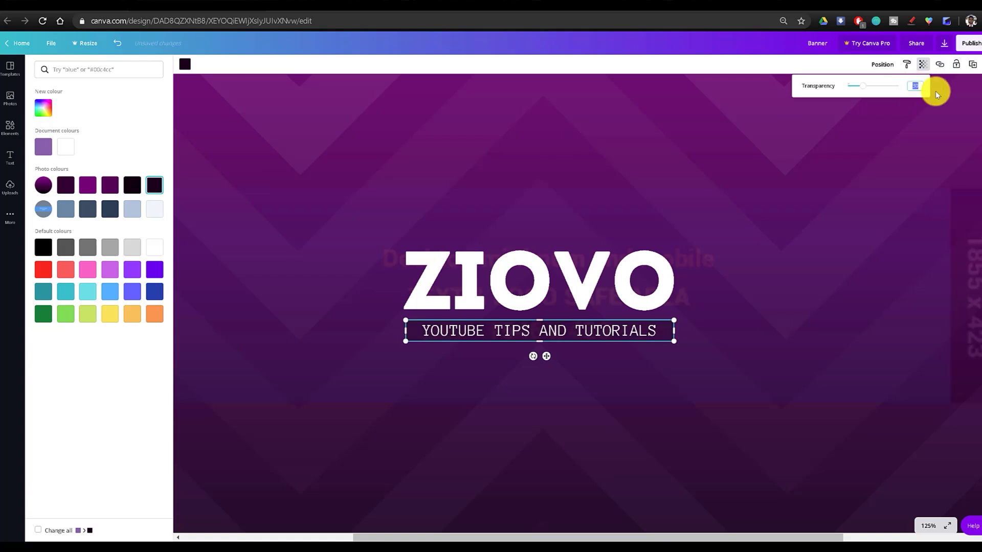
pyautogui.write('50')
pyautogui.doubleClick(915, 86)
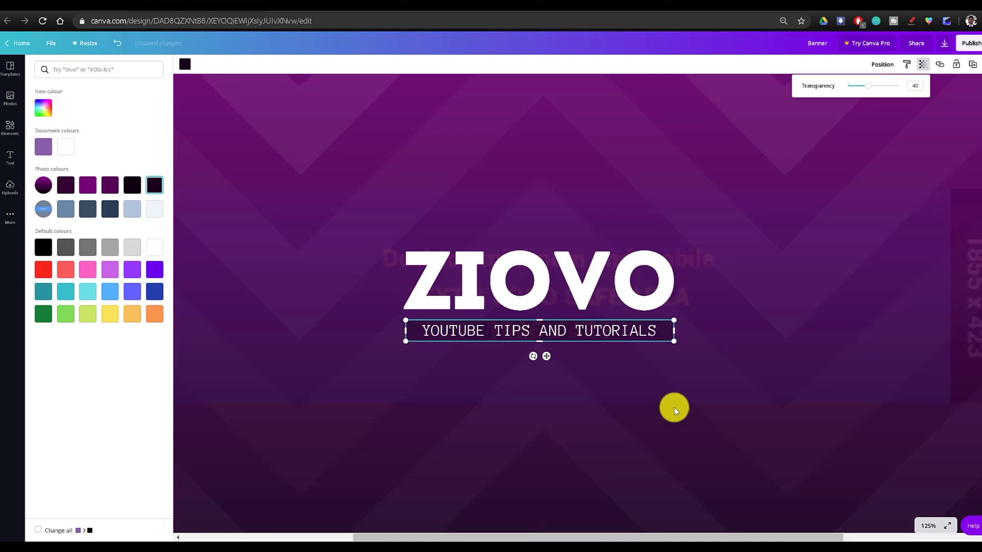
pyautogui.click(778, 330)
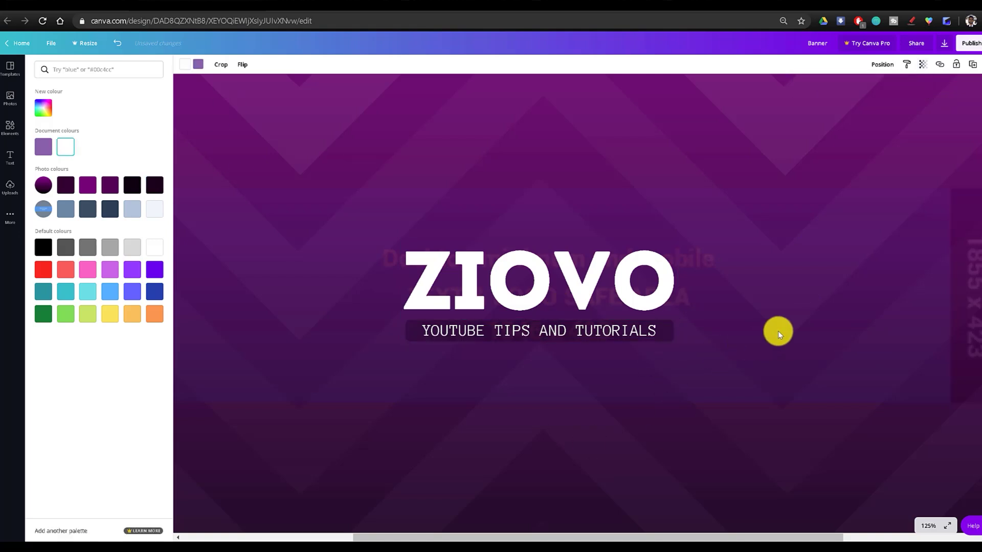
# Step: Search the elements for "SCRIBBLE", add a wavy white line, and place it beside the start of the ZIOVO heading, running off the banner's edge
pyautogui.hotkey('ctrl', '-')
pyautogui.hotkey('ctrl', '-')
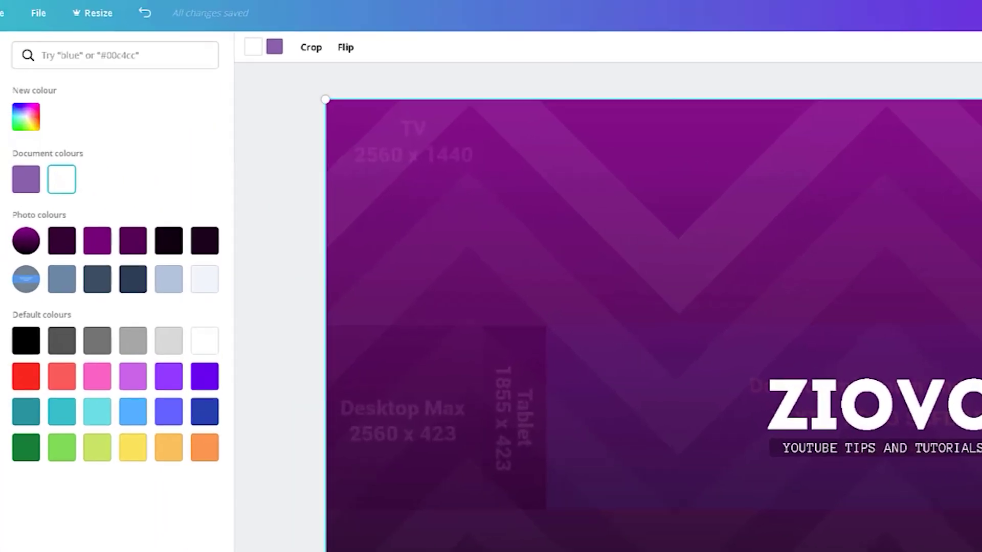
pyautogui.click(7, 132)
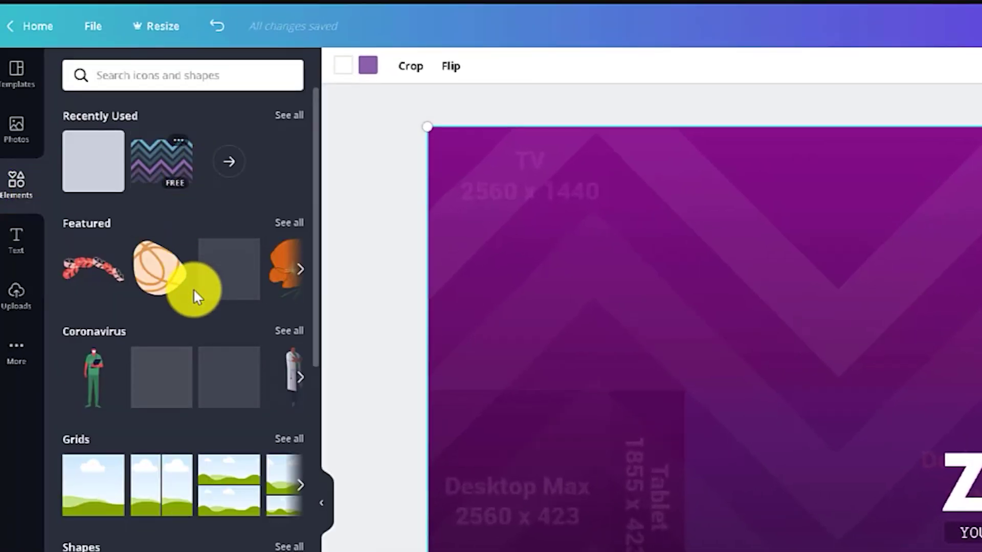
pyautogui.scroll(-4, 182, 307)
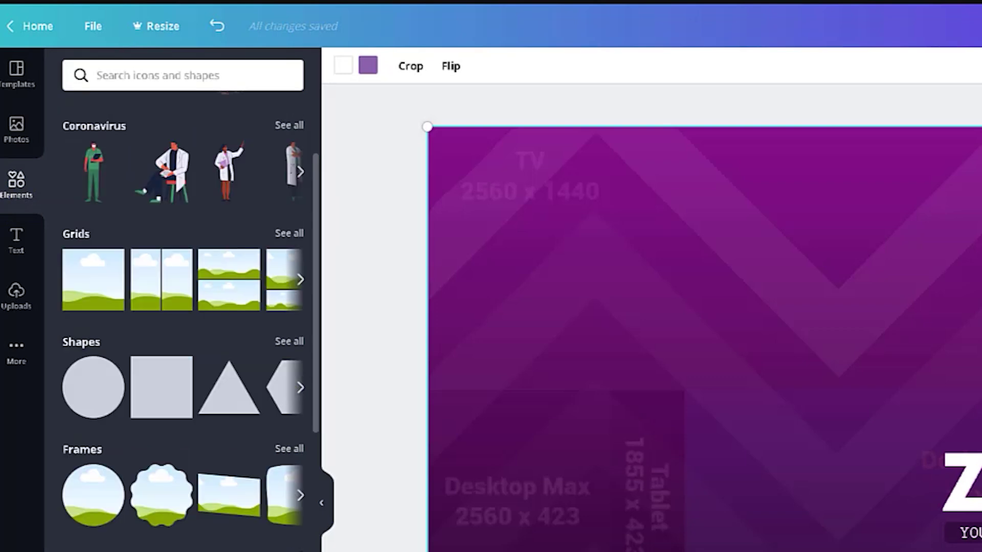
pyautogui.scroll(4, 114, 164)
pyautogui.click(154, 71)
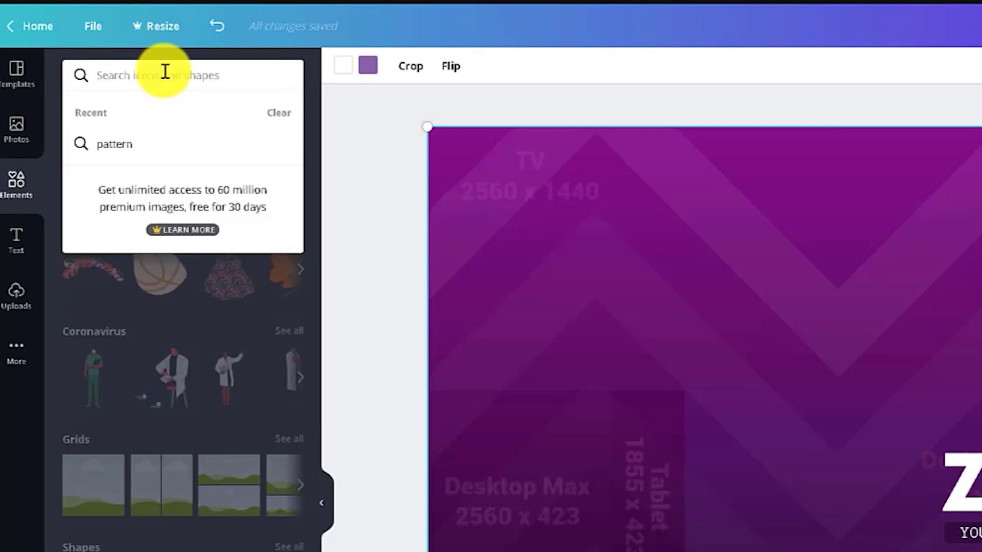
pyautogui.write('sCRIBBLE')
pyautogui.press('Return')
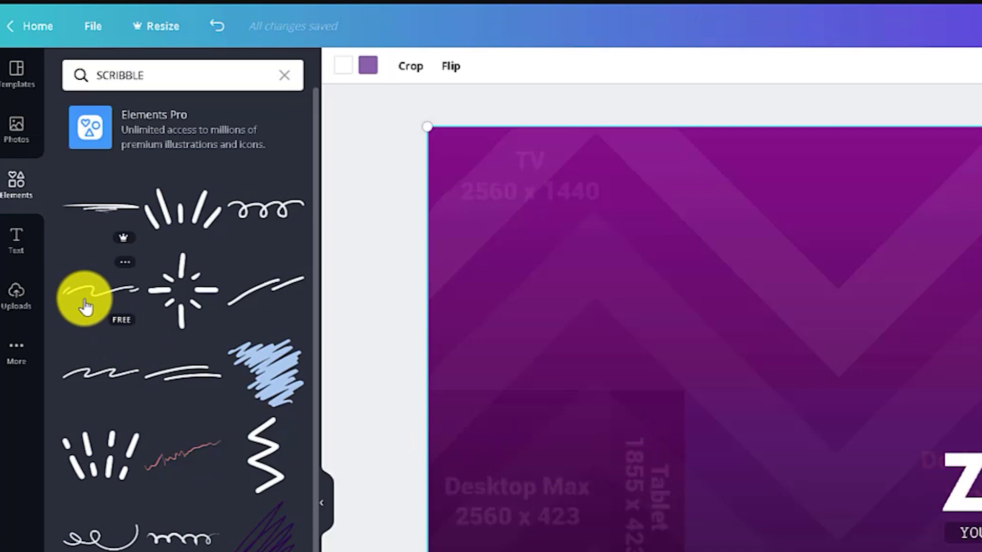
pyautogui.moveTo(247, 358)
pyautogui.mouseDown()
pyautogui.moveTo(509, 435)
pyautogui.moveTo(419, 495)
pyautogui.moveTo(480, 493)
pyautogui.moveTo(465, 496)
pyautogui.mouseUp()
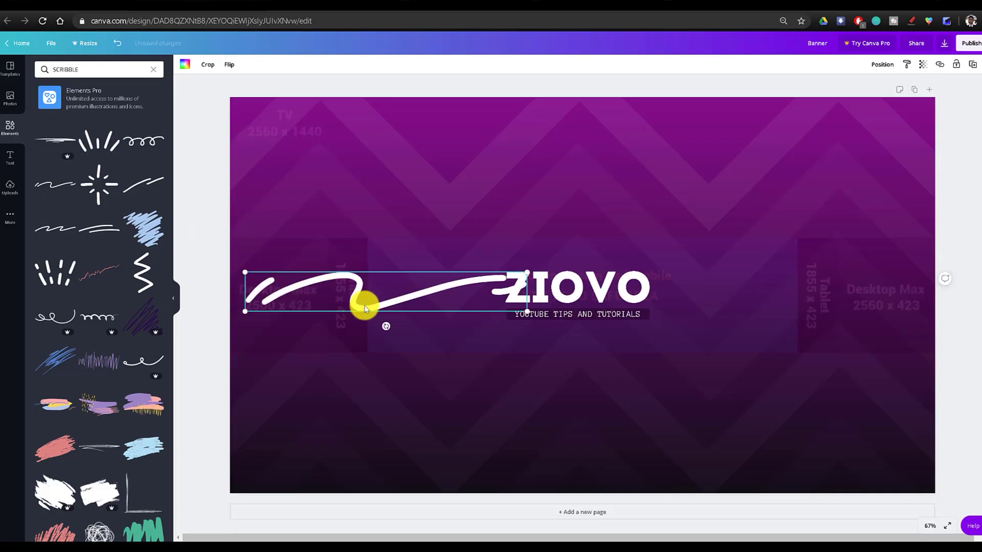
pyautogui.moveTo(637, 523); pyautogui.dragTo(629, 525)
pyautogui.moveTo(338, 311); pyautogui.dragTo(332, 309)
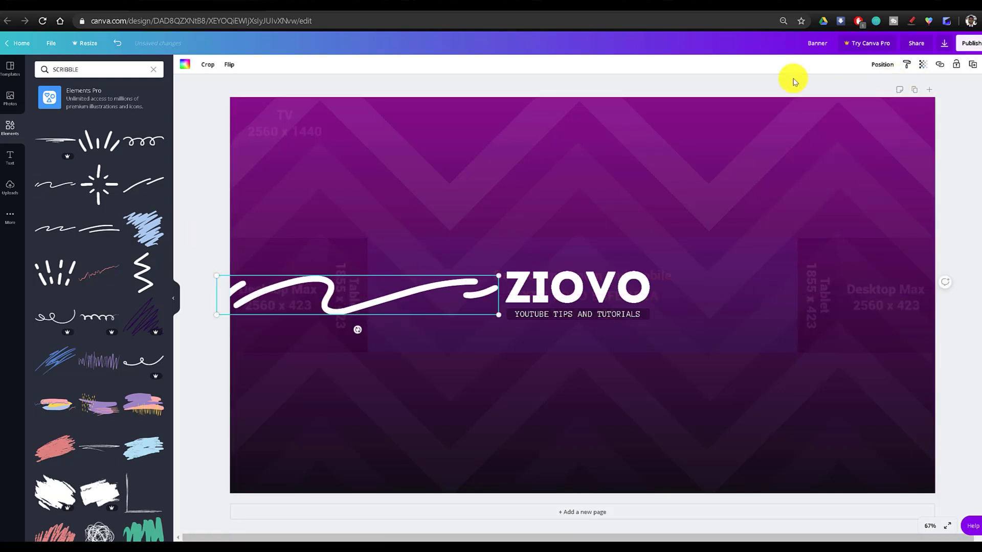
# Step: Recolour the scribble line with the document's purple and set its transparency to 47
pyautogui.click(185, 68)
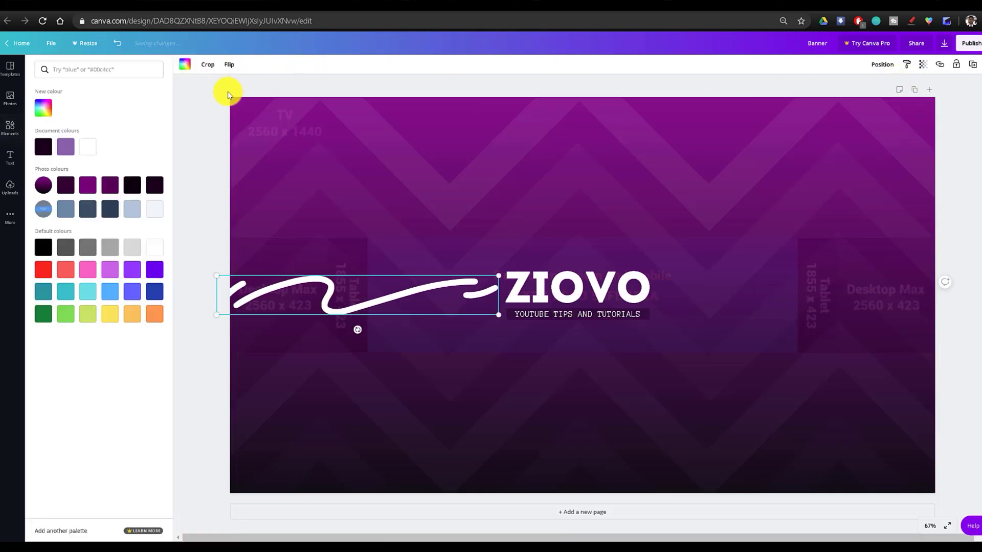
pyautogui.click(68, 147)
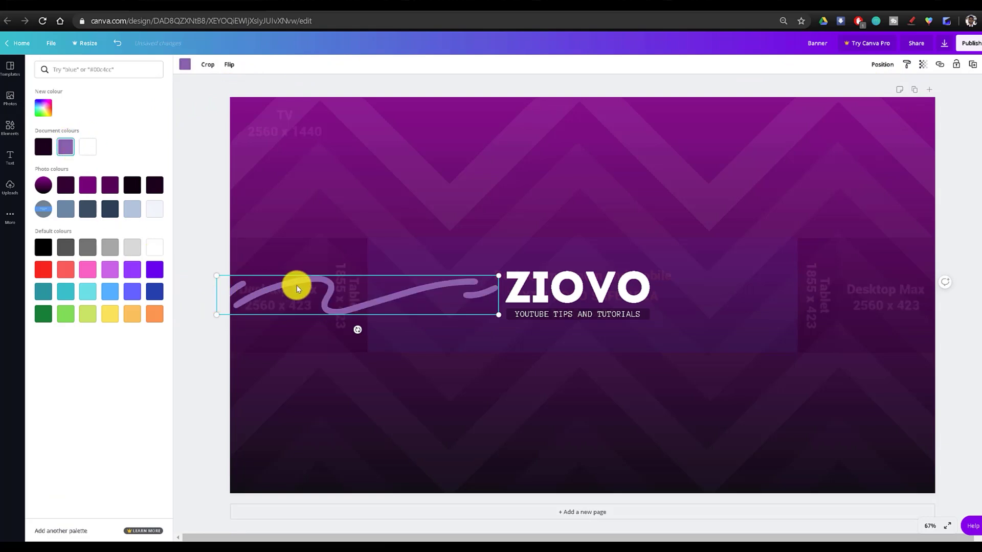
pyautogui.click(922, 65)
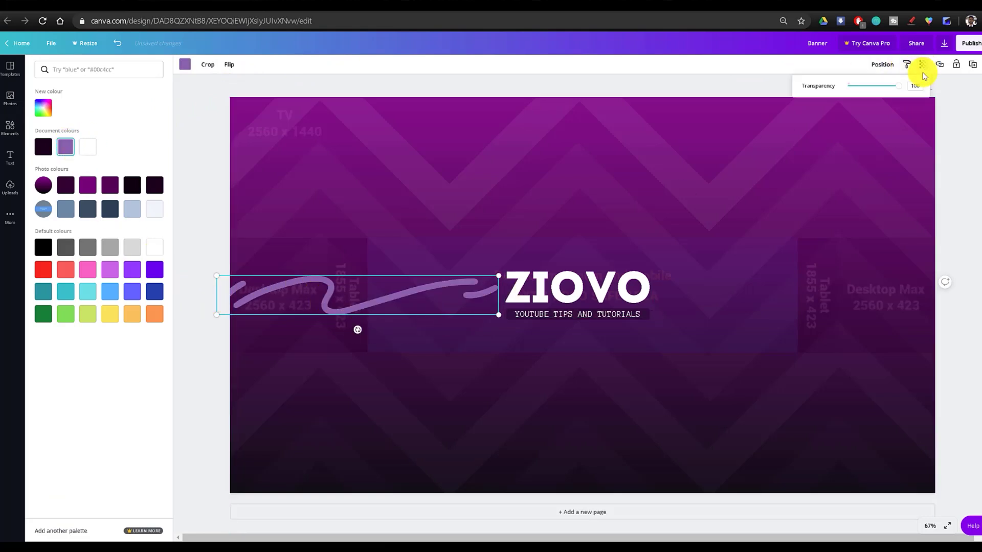
pyautogui.moveTo(899, 86); pyautogui.dragTo(864, 95)
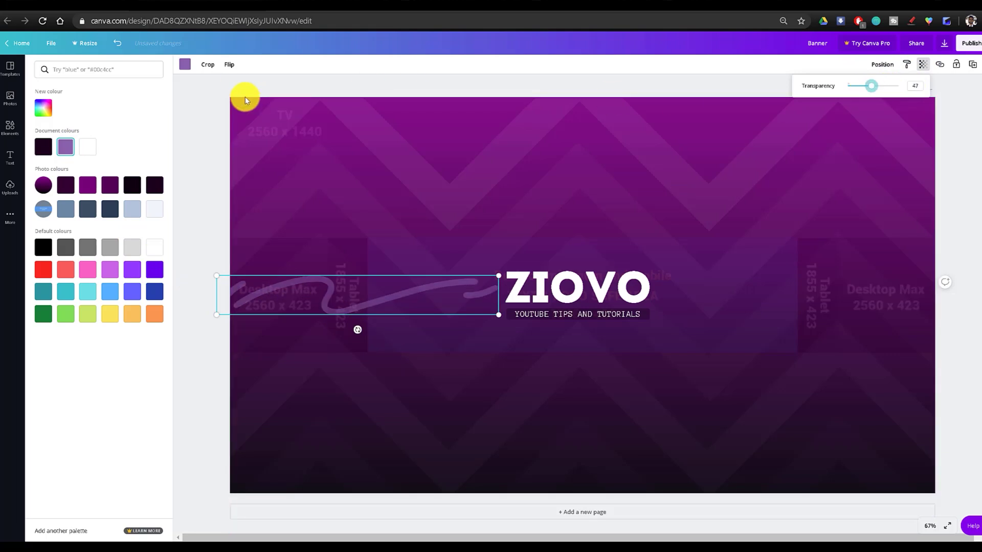
# Step: Try white on the scribble line and return it to the document's purple
pyautogui.click(185, 64)
pyautogui.click(184, 65)
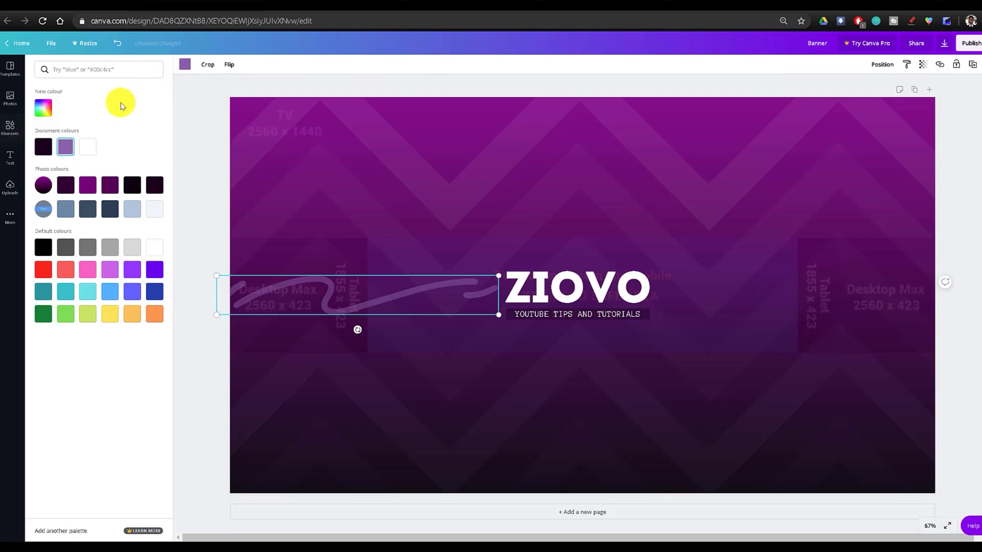
pyautogui.click(90, 150)
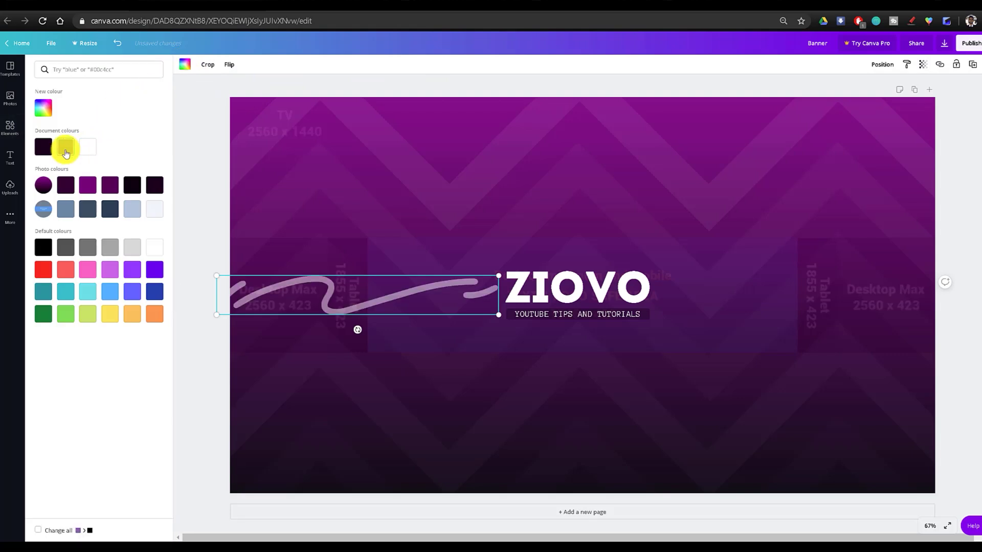
pyautogui.click(65, 147)
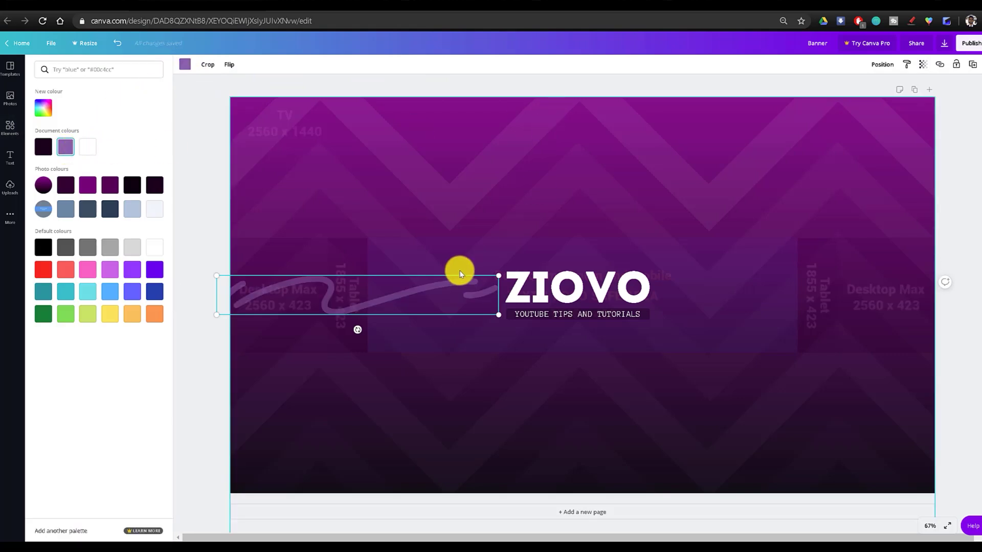
# Step: Duplicate the scribble line, place the copy just after the ZIOVO heading so it runs to the opposite edge, and deselect it
pyautogui.moveTo(419, 291)
pyautogui.mouseDown()
pyautogui.moveTo(629, 317)
pyautogui.moveTo(856, 304)
pyautogui.moveTo(848, 274)
pyautogui.moveTo(841, 288)
pyautogui.mouseUp()
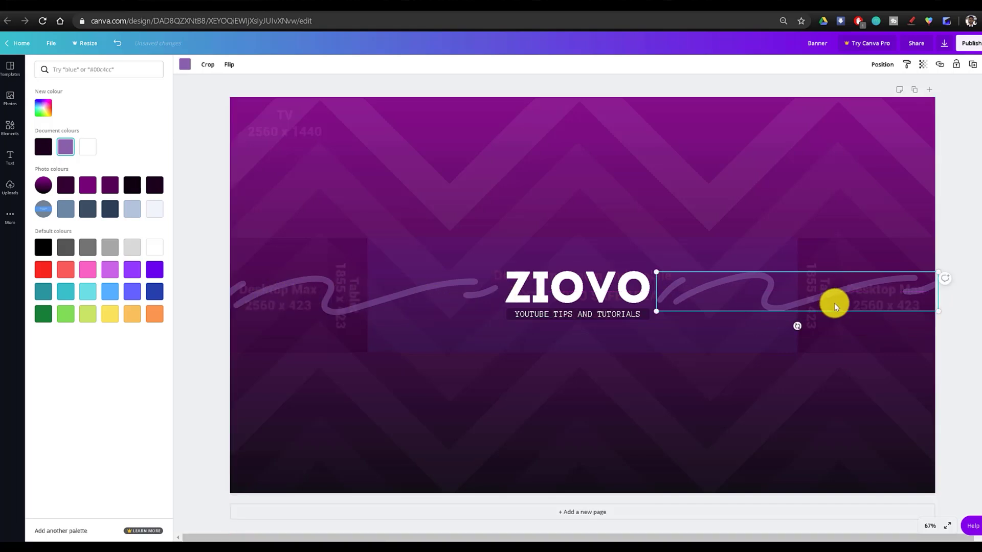
pyautogui.press('Escape')
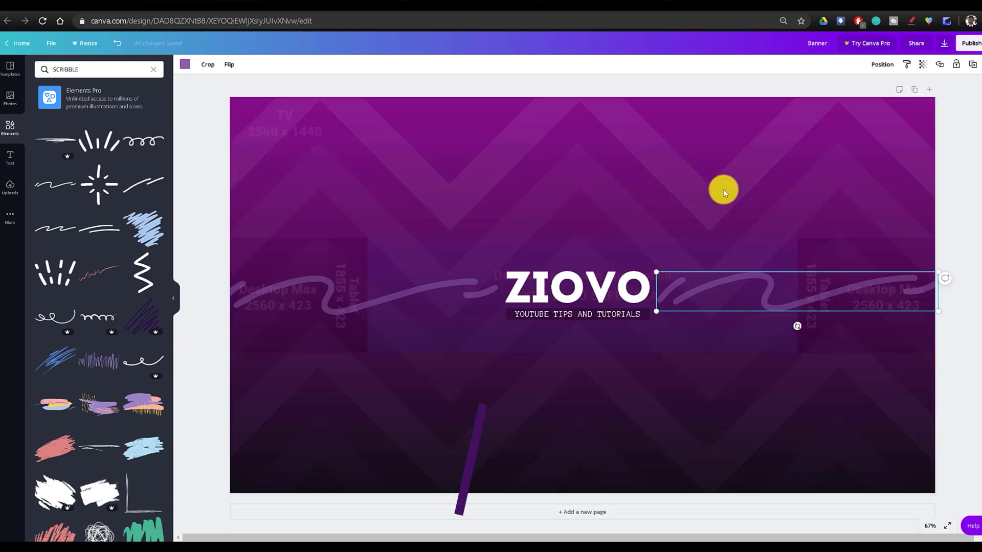
pyautogui.click(699, 356)
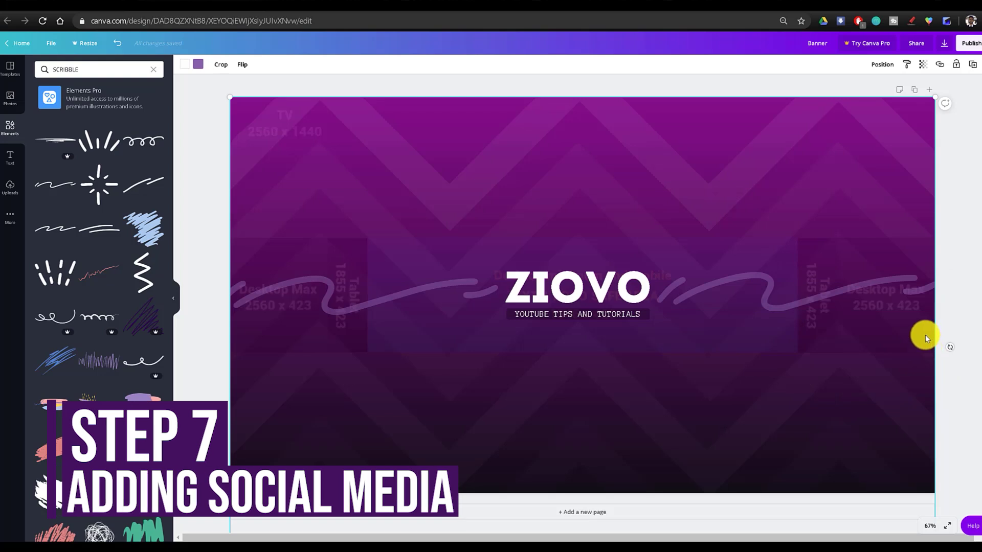
# Step: Duplicate the subheading together with its dark bar and place the copy beside the end of the ZIOVO heading, over the scribble
pyautogui.press('Tab')
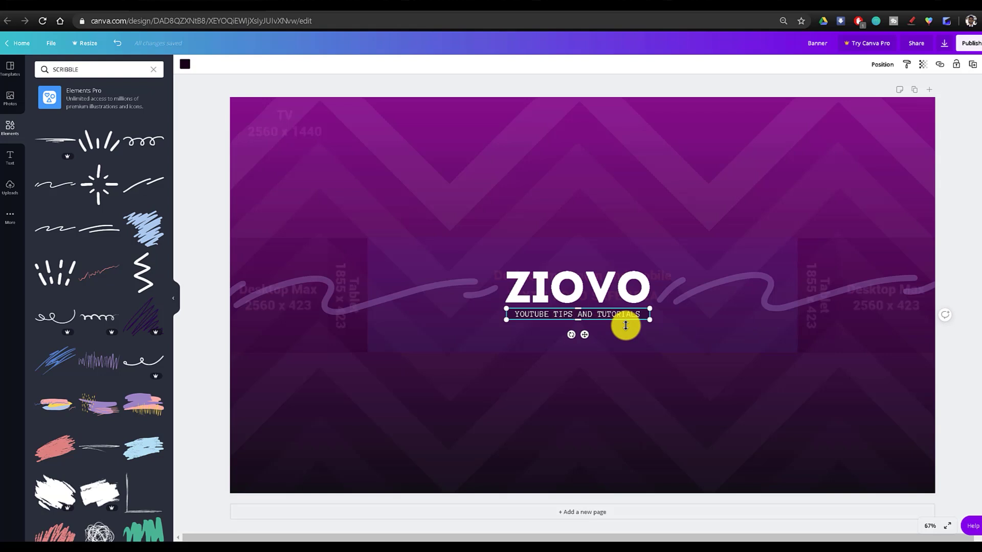
pyautogui.keyDown('ctrl'); pyautogui.scroll(5, 626, 325); pyautogui.keyUp('ctrl')
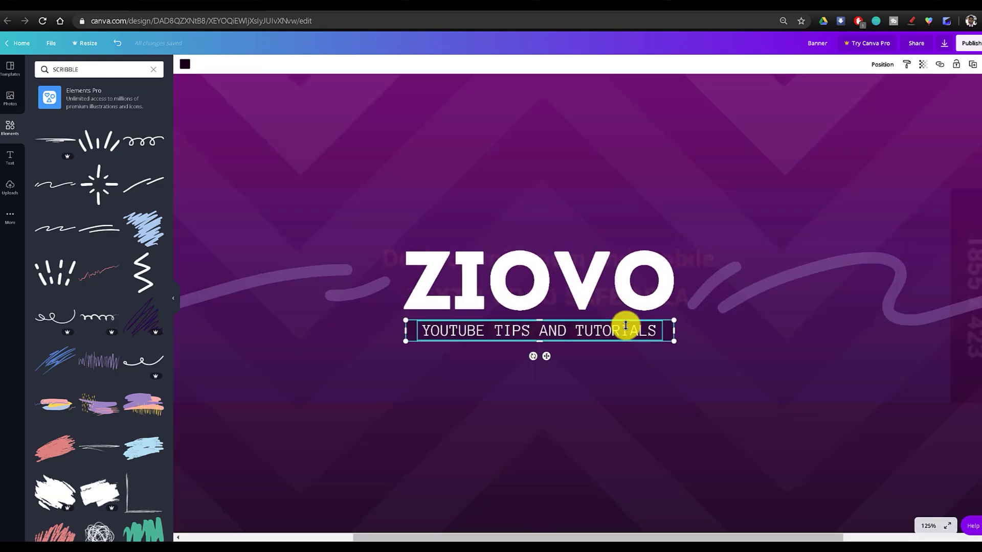
pyautogui.keyDown('ctrl'); pyautogui.scroll(1, 626, 326); pyautogui.keyUp('ctrl')
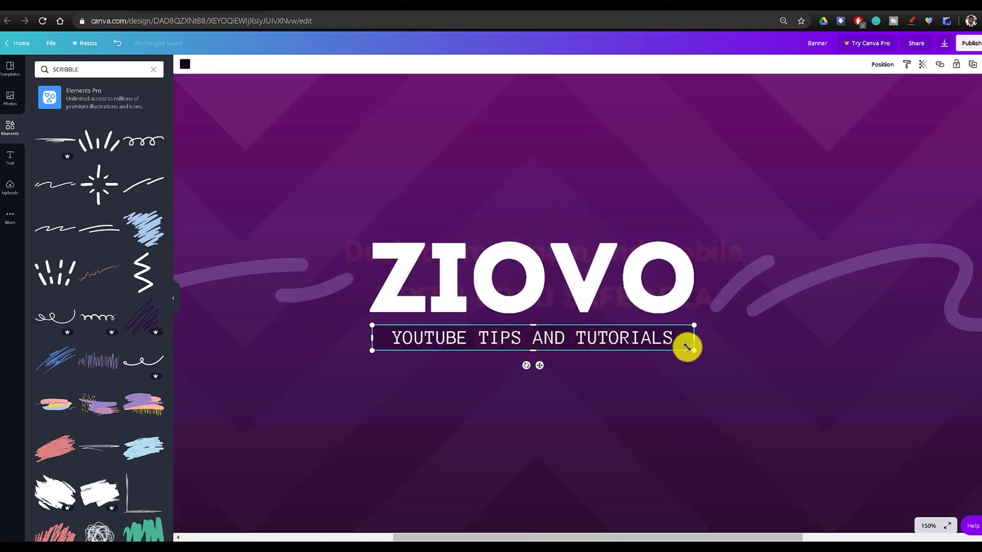
pyautogui.click(687, 348)
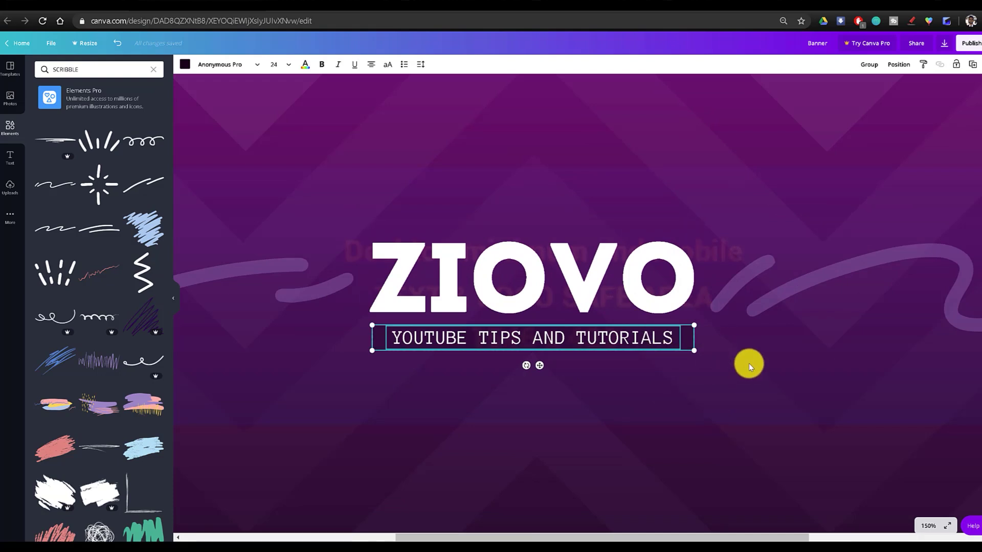
pyautogui.hotkey('ctrl', 'd')
pyautogui.moveTo(389, 352); pyautogui.dragTo(731, 280)
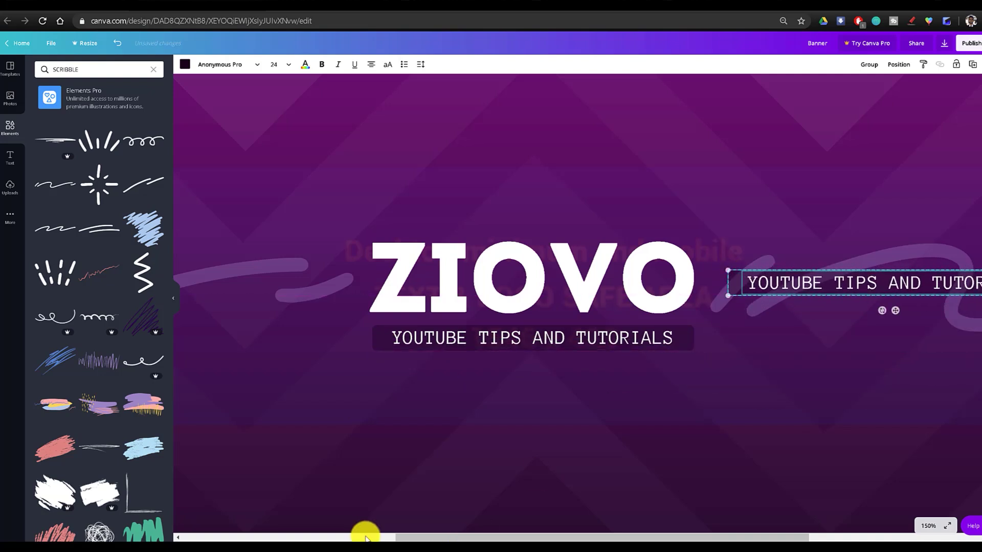
pyautogui.click(366, 537)
pyautogui.moveTo(355, 540); pyautogui.dragTo(644, 538)
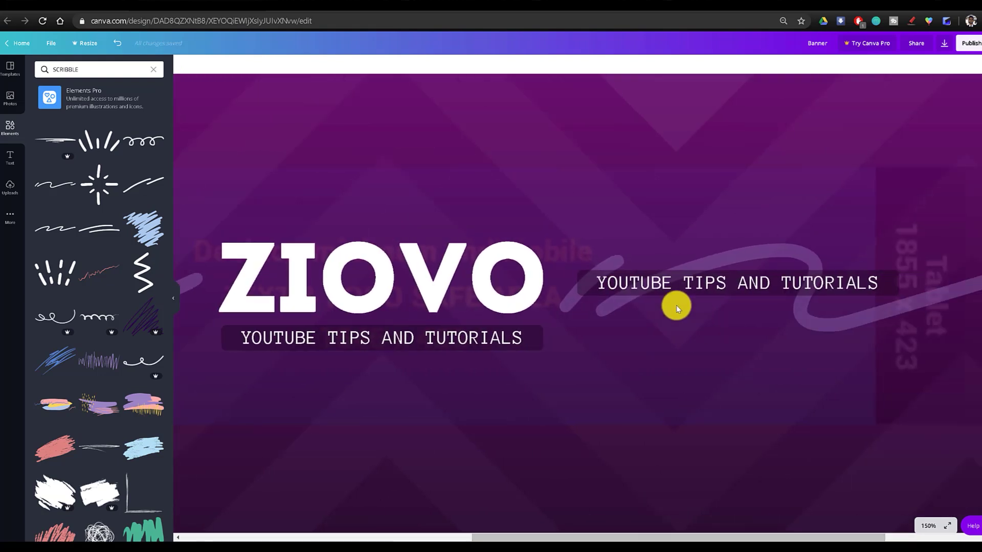
pyautogui.click(642, 282)
pyautogui.click(648, 282)
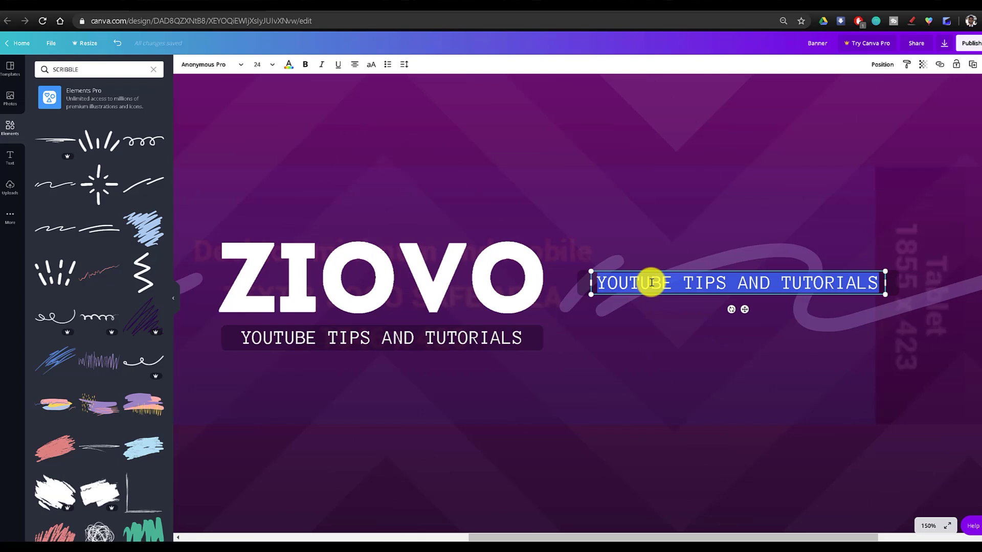
pyautogui.write('@ziovo')
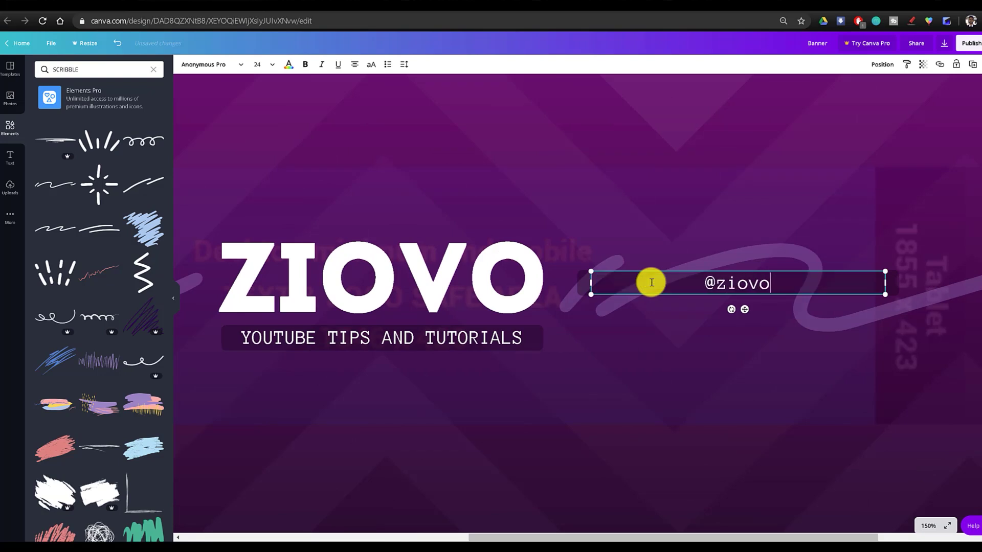
pyautogui.write('_')
pyautogui.moveTo(884, 280); pyautogui.dragTo(691, 280)
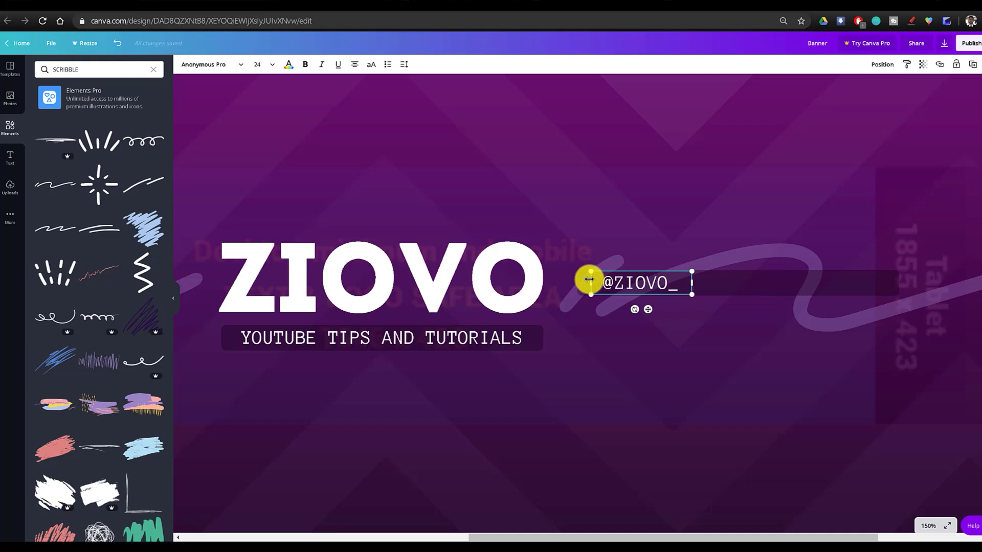
pyautogui.click(805, 291)
pyautogui.moveTo(898, 284); pyautogui.dragTo(684, 299)
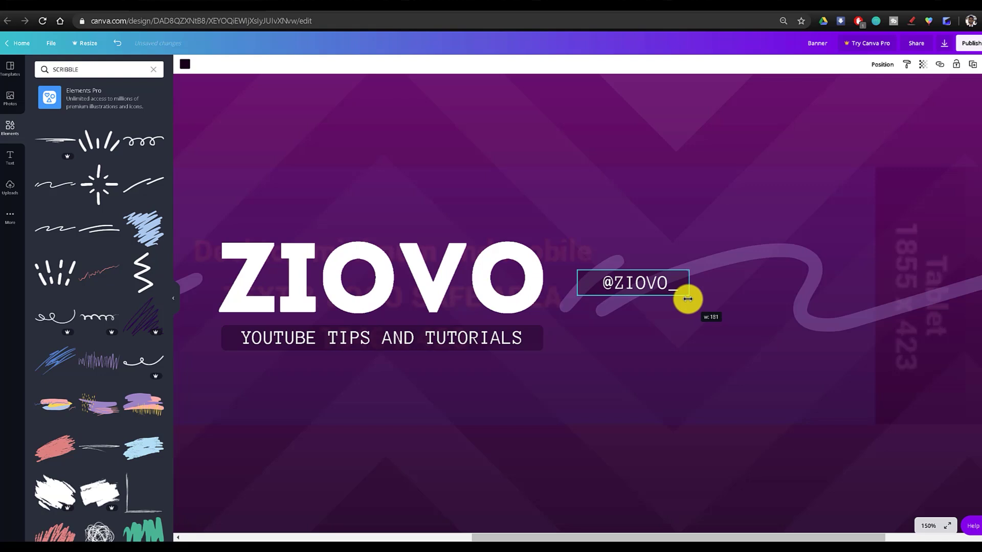
pyautogui.moveTo(688, 299)
pyautogui.mouseDown()
pyautogui.moveTo(672, 301)
pyautogui.moveTo(685, 298)
pyautogui.mouseUp()
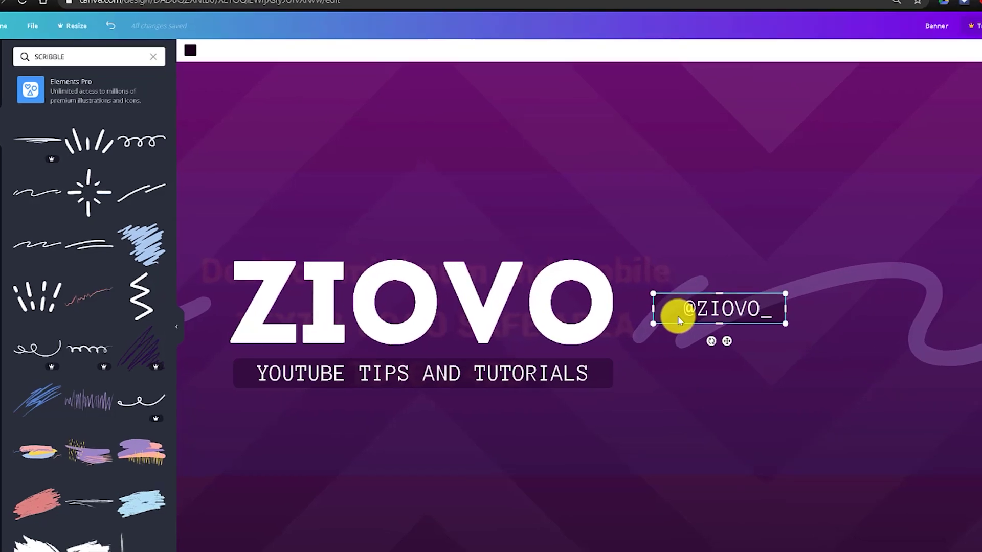
pyautogui.doubleClick(71, 55)
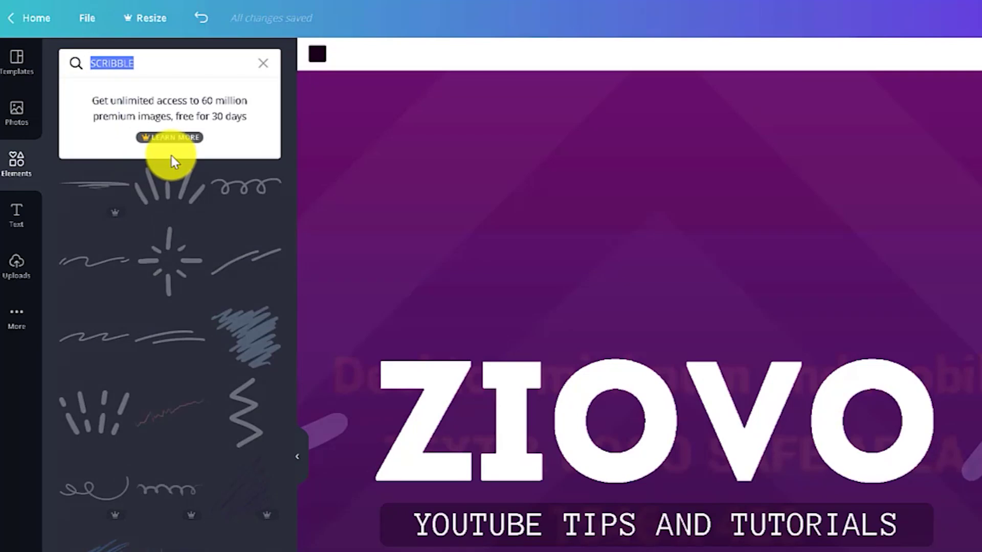
pyautogui.write('TWITTER')
pyautogui.press('Return')
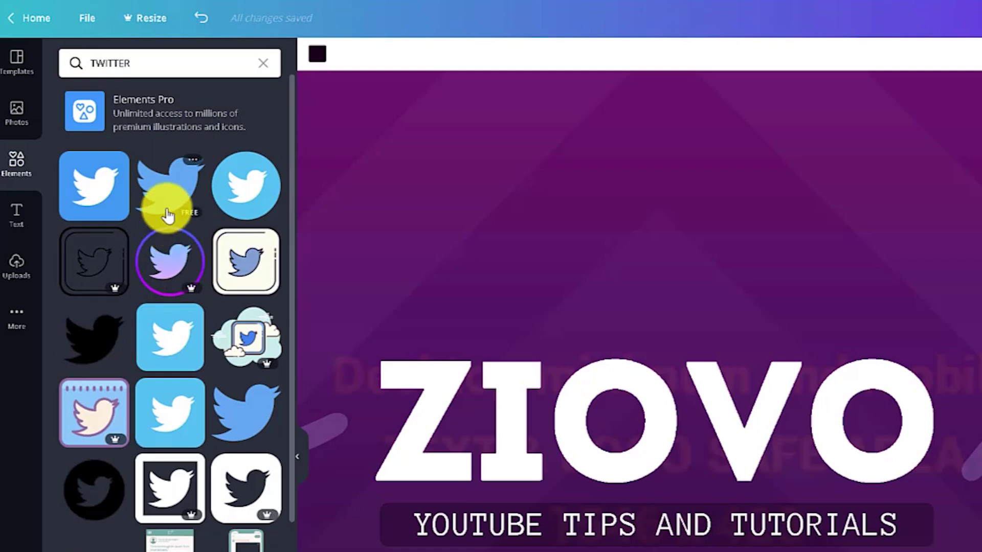
pyautogui.moveTo(171, 201)
pyautogui.moveTo(159, 194); pyautogui.dragTo(590, 285)
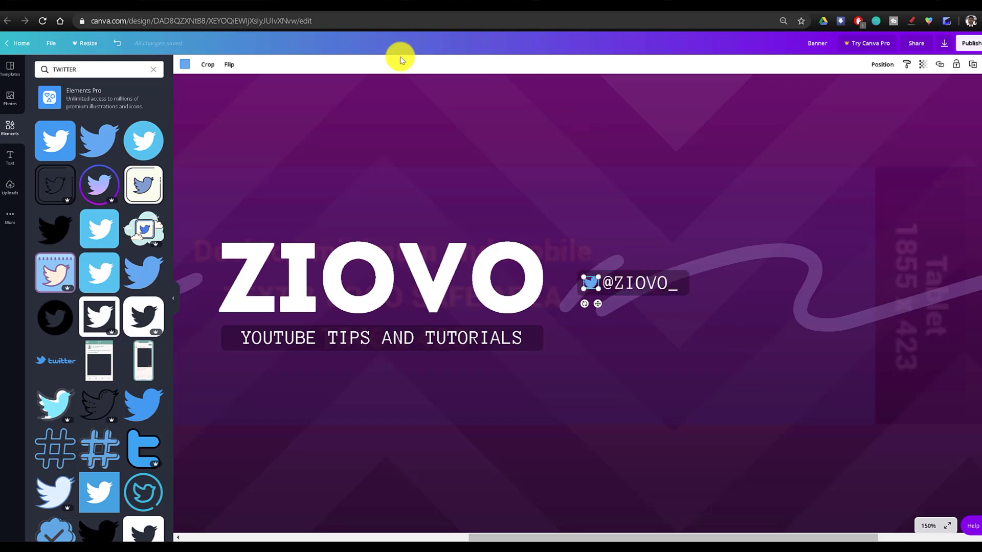
pyautogui.click(184, 64)
pyautogui.click(88, 147)
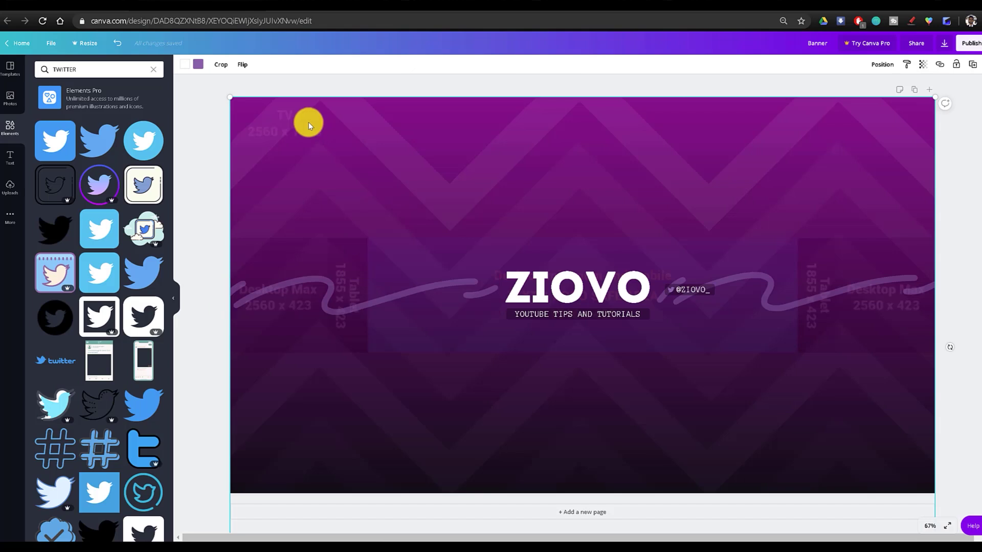
# Step: Shift the zigzag pattern aside to delete the size-guide template from the banner, and realign the pattern with the canvas corner
pyautogui.moveTo(231, 103); pyautogui.dragTo(236, 118)
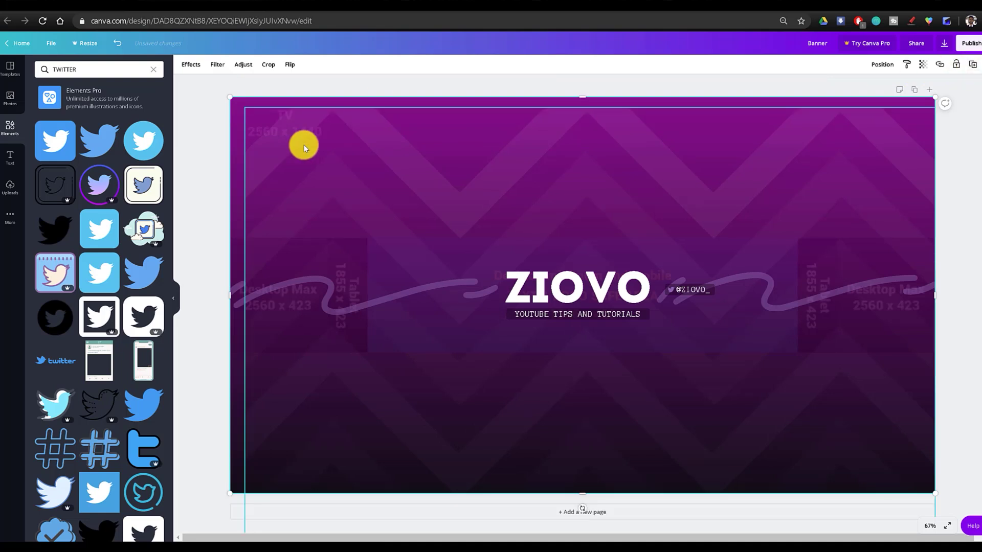
pyautogui.press('Delete')
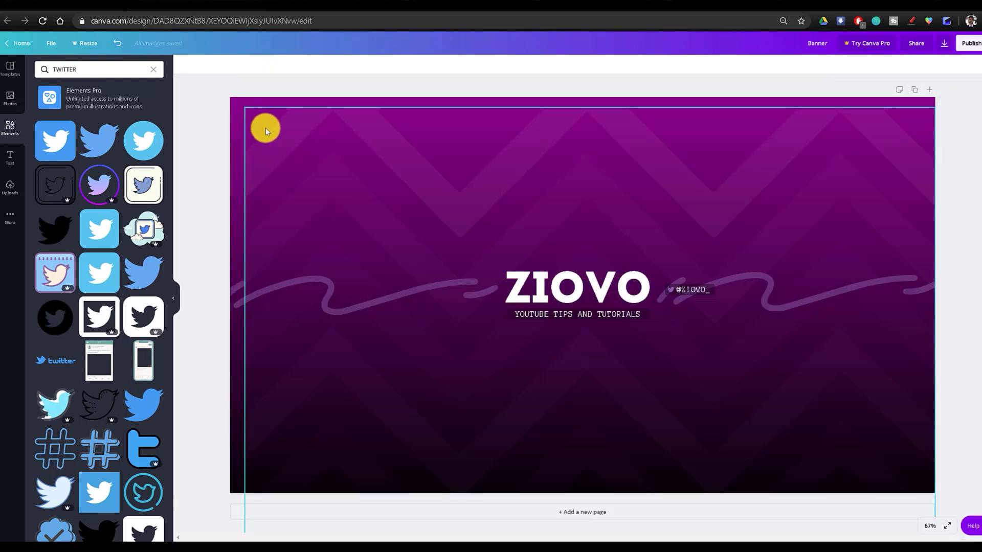
pyautogui.click(265, 128)
pyautogui.moveTo(244, 107); pyautogui.dragTo(228, 95)
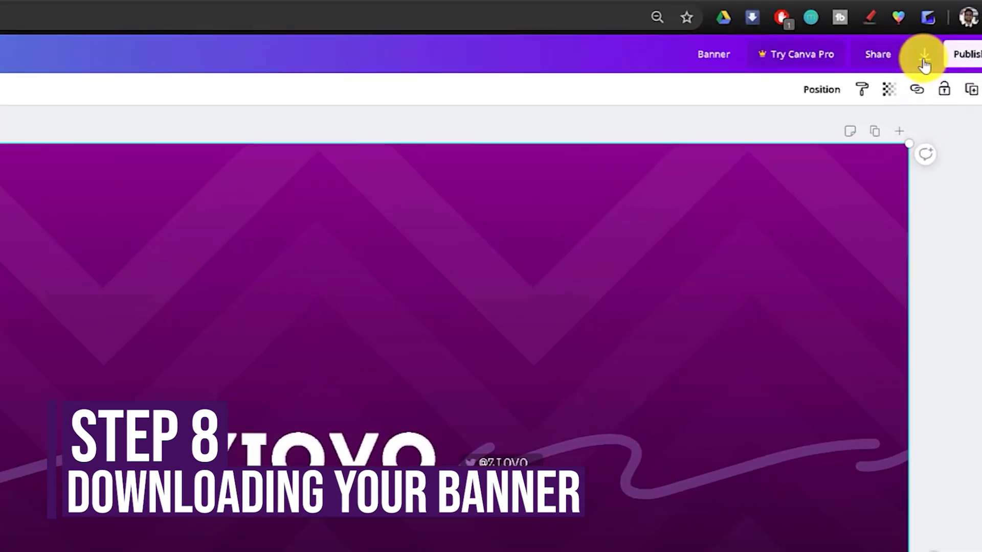
# Step: Download the finished banner as a PNG at 2560 x 1440 px
pyautogui.click(925, 65)
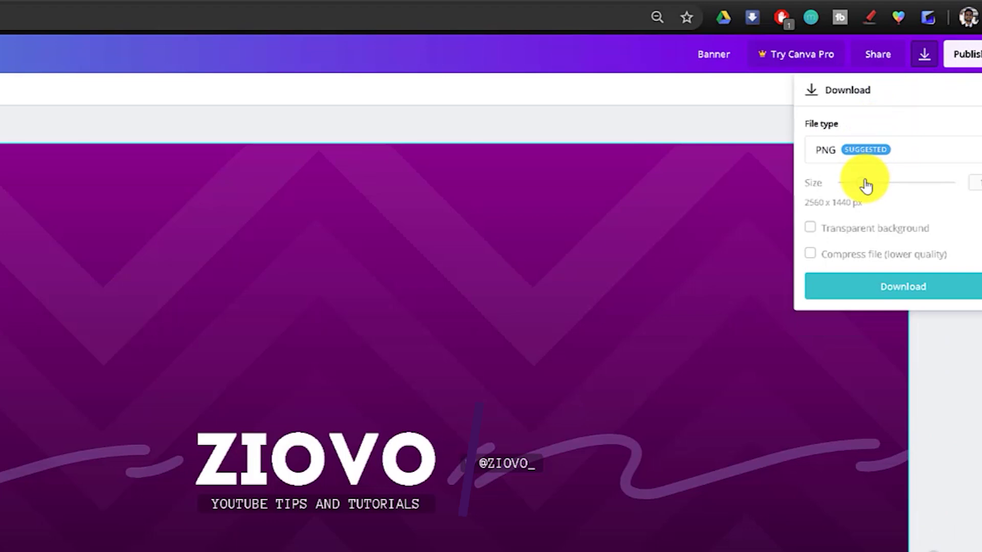
pyautogui.click(887, 286)
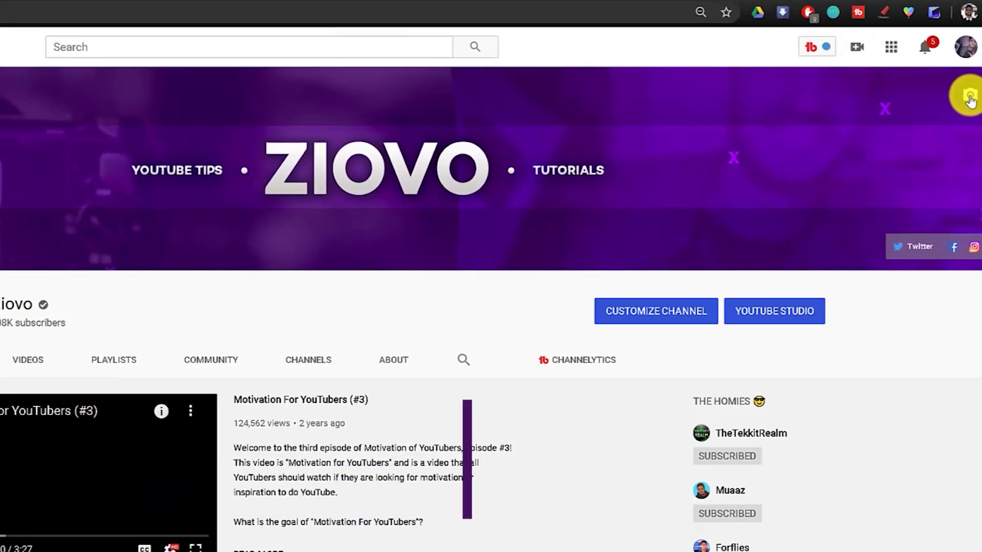
# Step: Switch to the YouTube channel page and upload Banner (3).png from the computer as new channel art
pyautogui.click(978, 88)
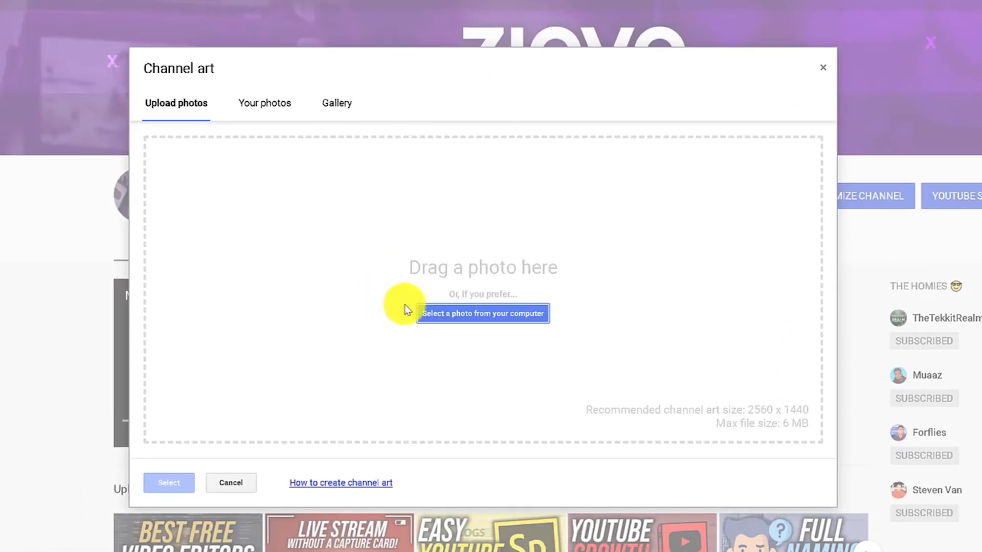
pyautogui.click(252, 431)
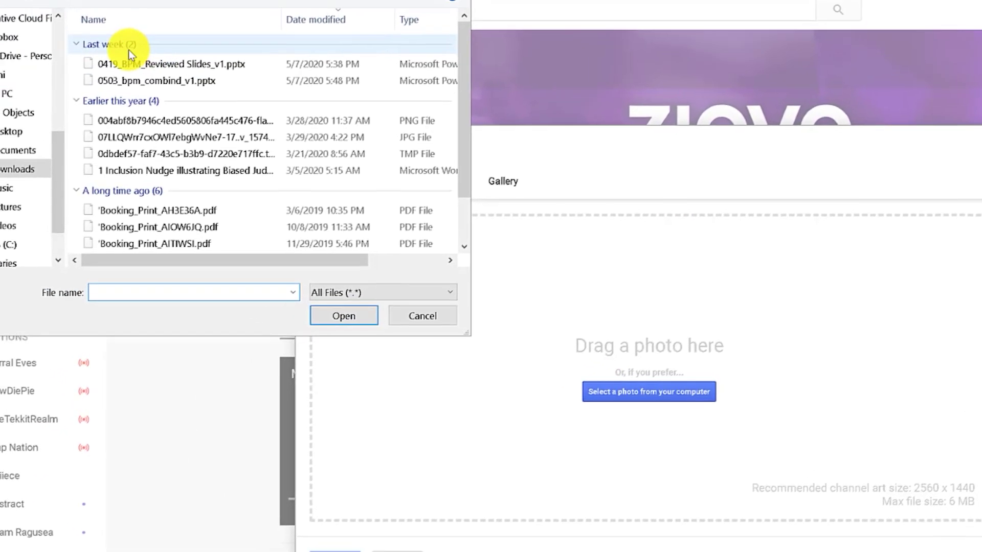
pyautogui.doubleClick(213, 104)
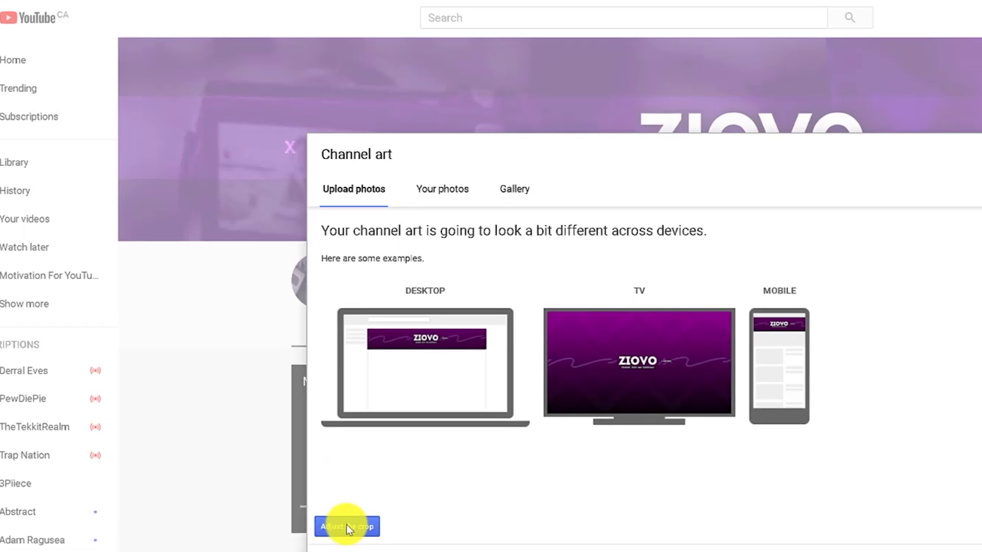
# Step: Check the uploaded banner's crop region and device previews, and apply it as the channel art
pyautogui.click(347, 527)
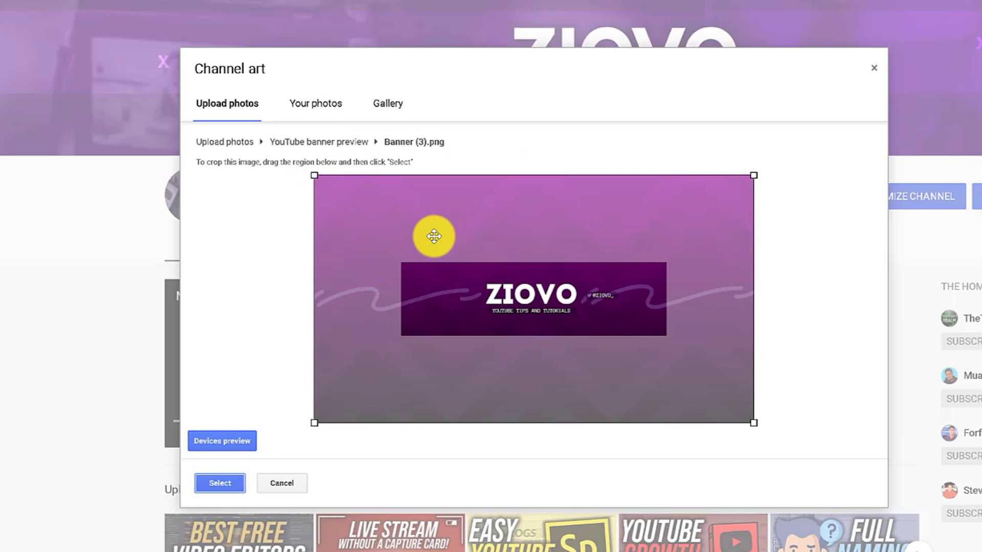
pyautogui.click(225, 443)
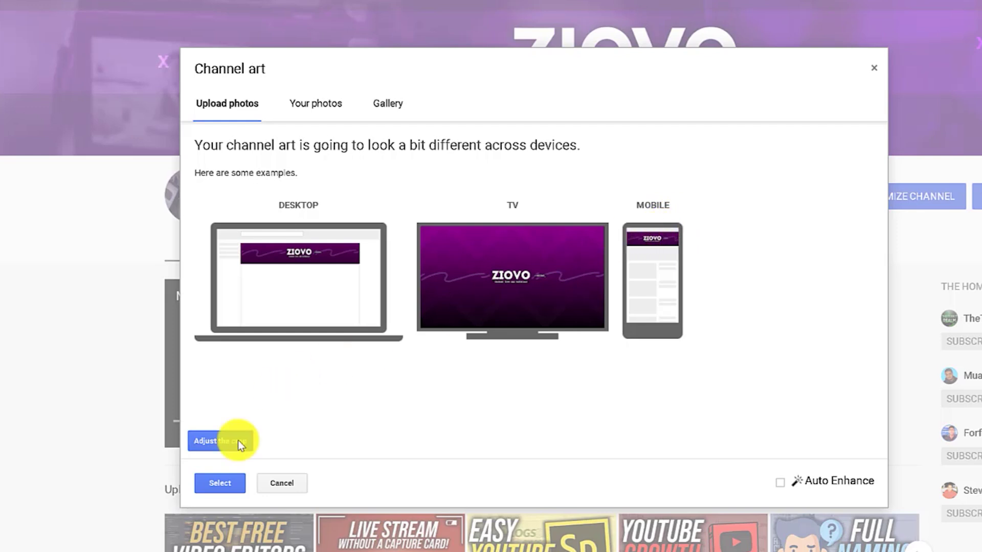
pyautogui.click(225, 481)
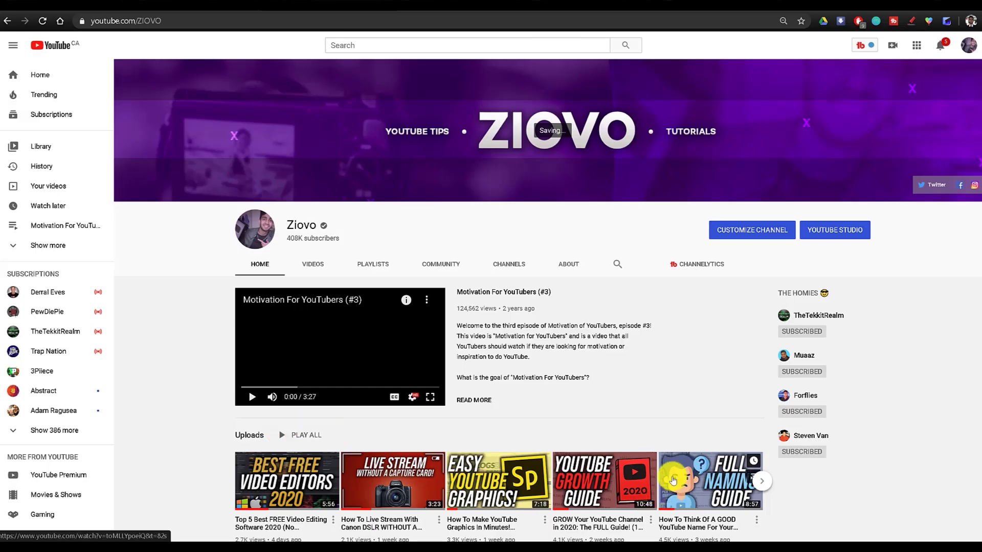